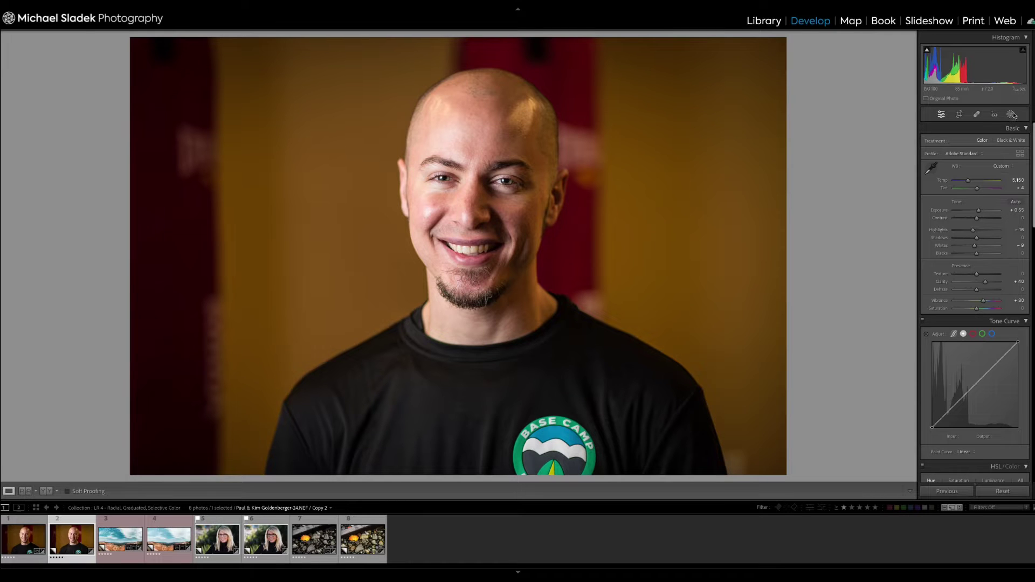
Add a Radial Gradient mask to the man's portrait from the Masking tools.
click(1011, 115)
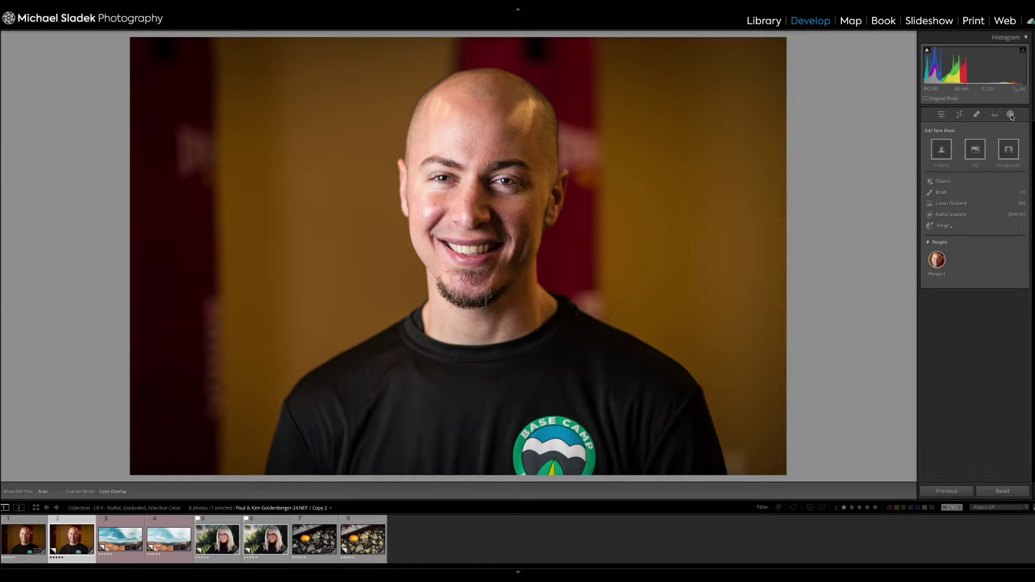
click(951, 215)
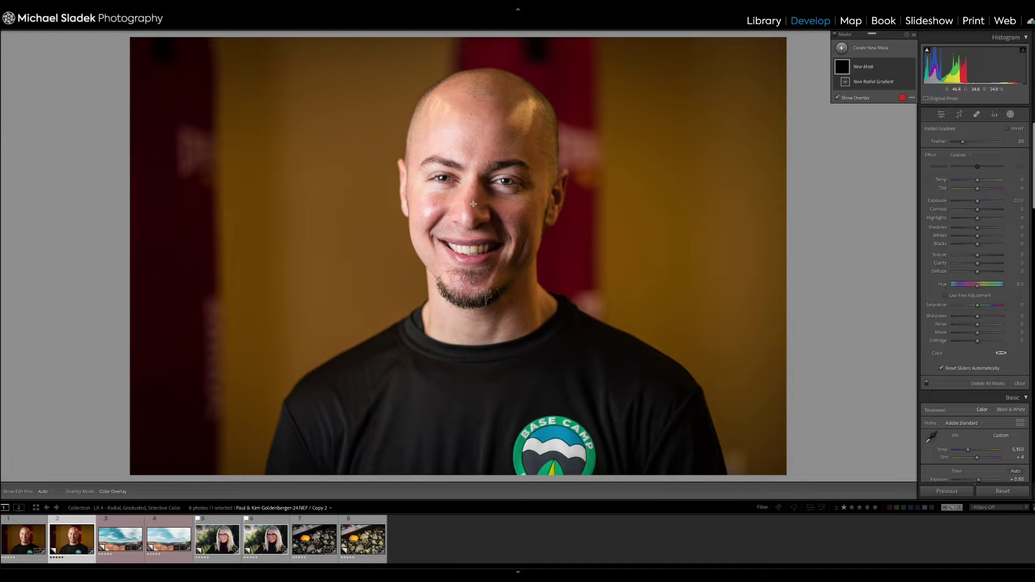
Draw an oval radial mask over the man's face, nudge it up, and set Feather to 28.
drag(473, 204, 378, 76)
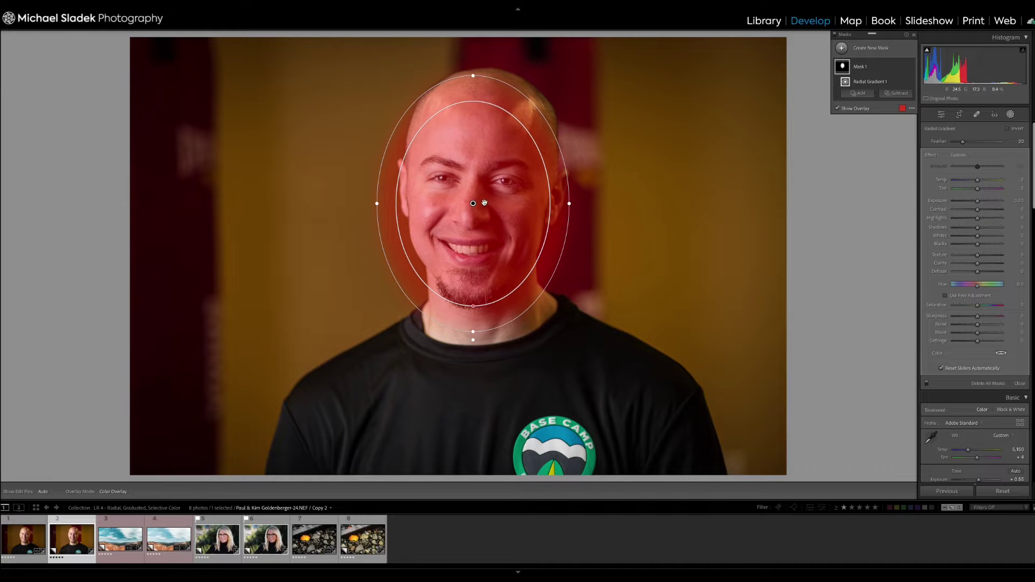
drag(475, 203, 477, 194)
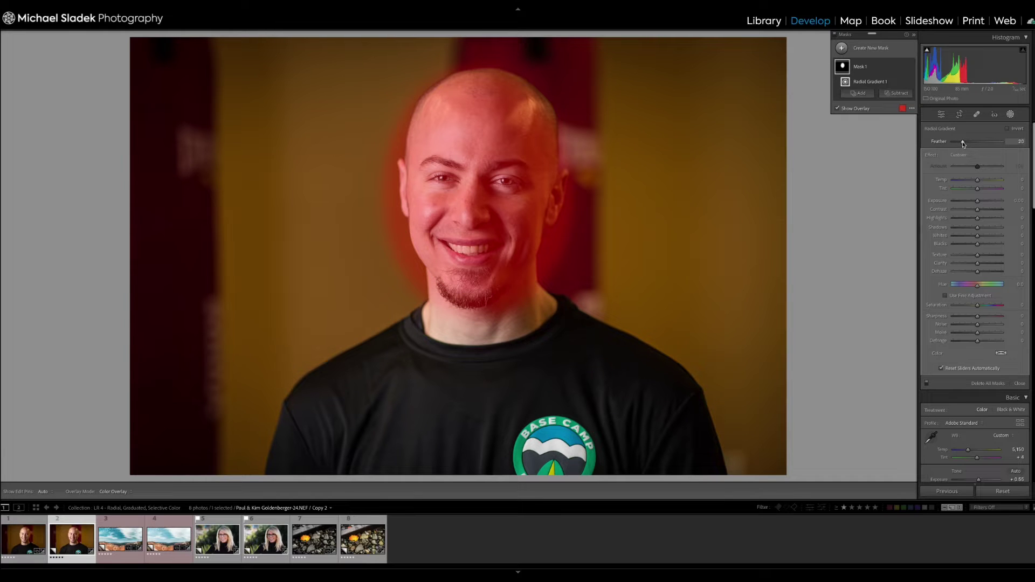
drag(964, 143, 881, 155)
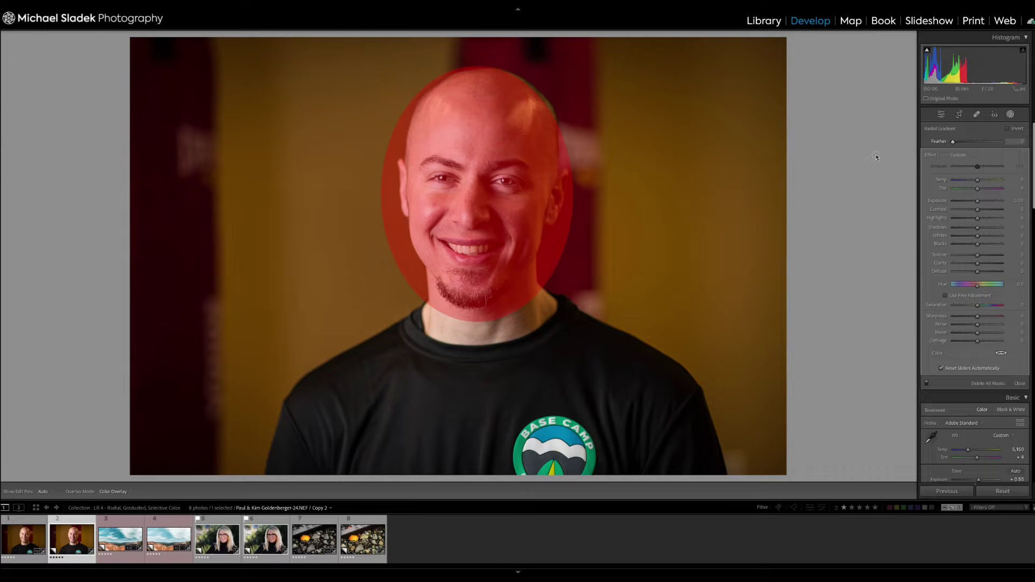
drag(953, 142, 965, 150)
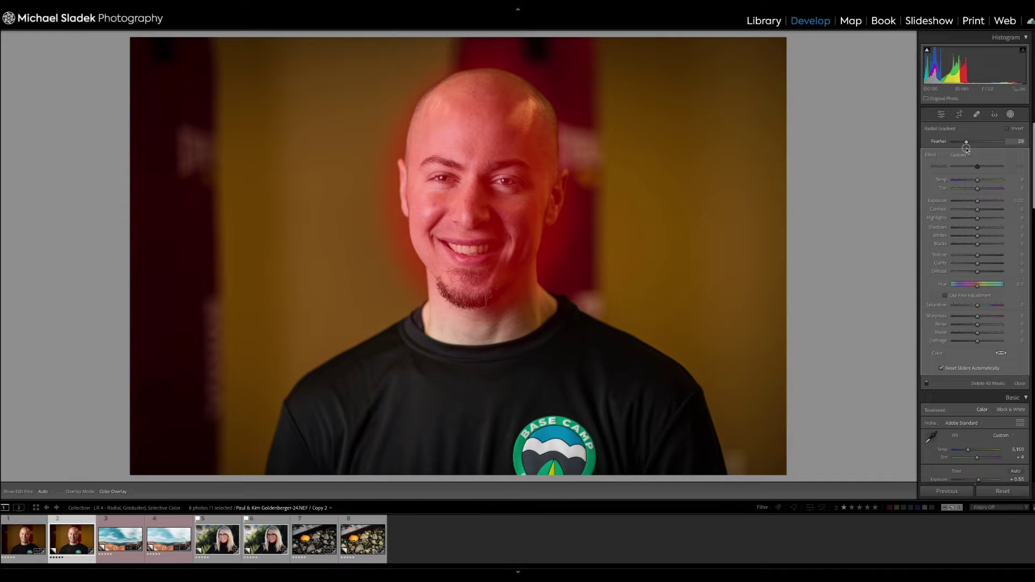
drag(966, 150, 966, 150)
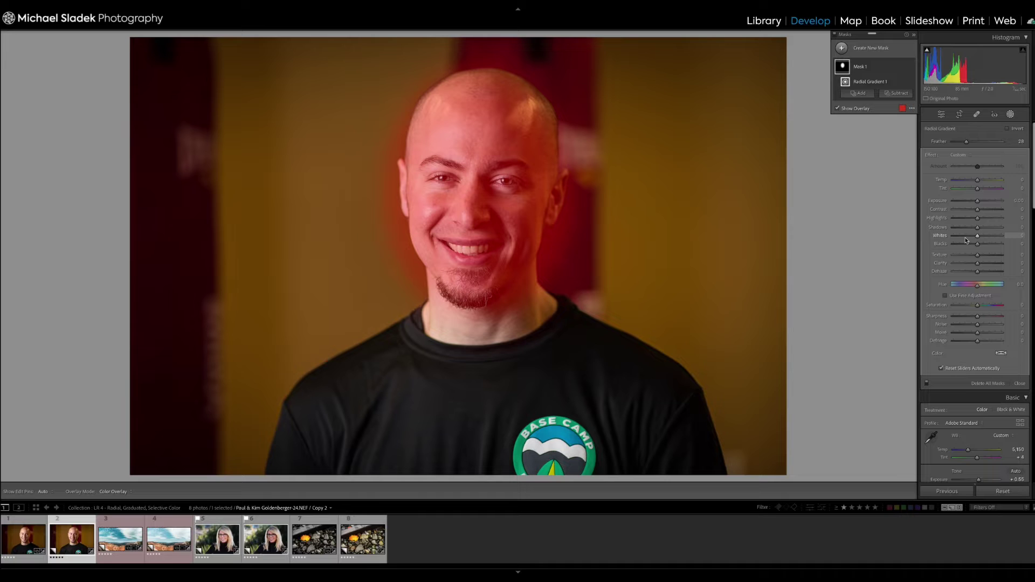
mouse_move(481, 211)
Invert the mask and set Exposure -0.62, Texture -31 and lower Sharpness on the background.
click(1008, 130)
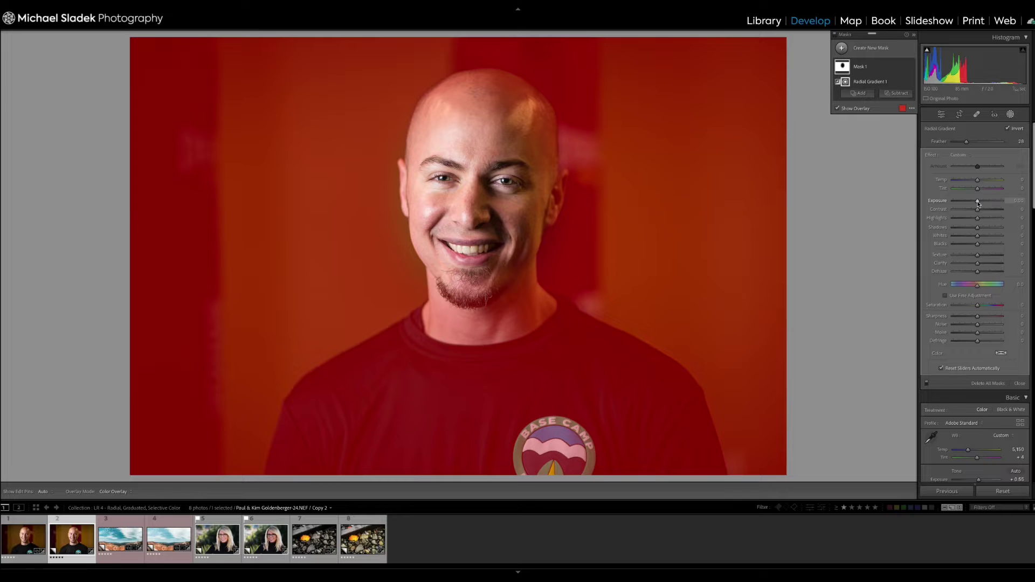
drag(978, 202, 973, 202)
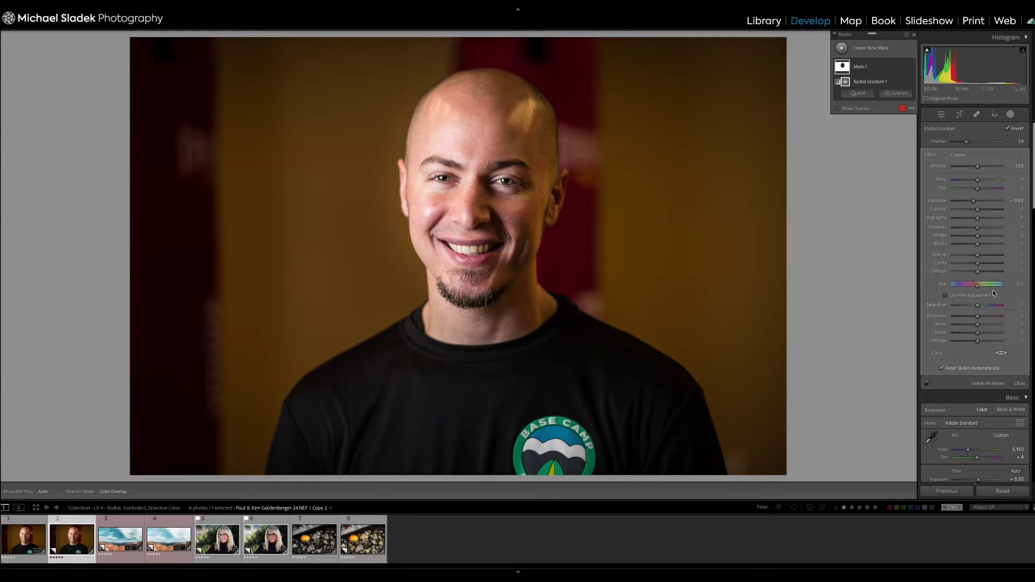
drag(977, 255, 969, 257)
drag(977, 316, 963, 319)
Pull the oval's right and bottom edges inward and re-centre it on the man's head.
mouse_move(477, 194)
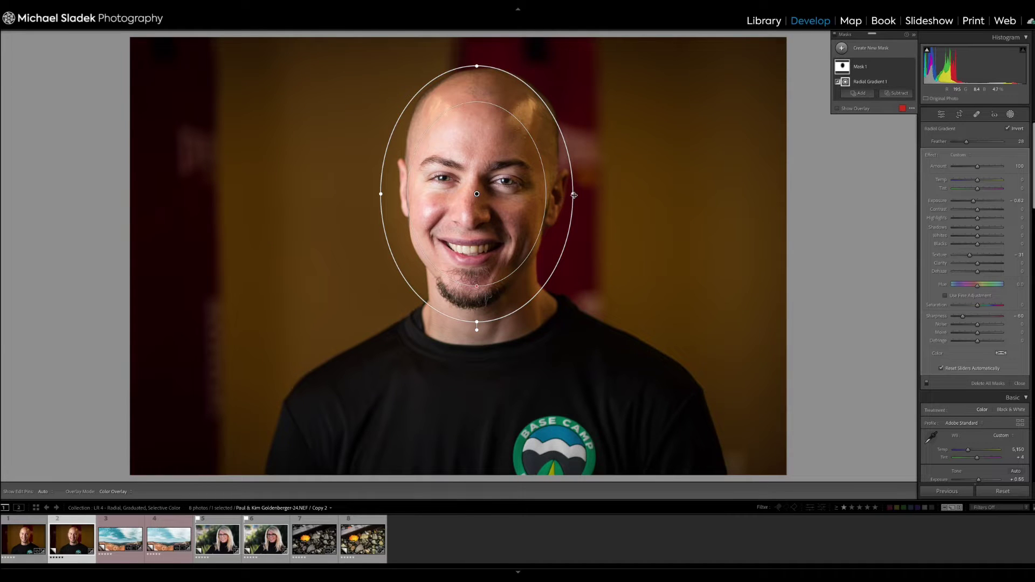
mouse_move(573, 194)
mouse_down()
mouse_move(542, 194)
mouse_move(639, 190)
mouse_move(557, 193)
mouse_move(590, 192)
mouse_move(566, 194)
mouse_up()
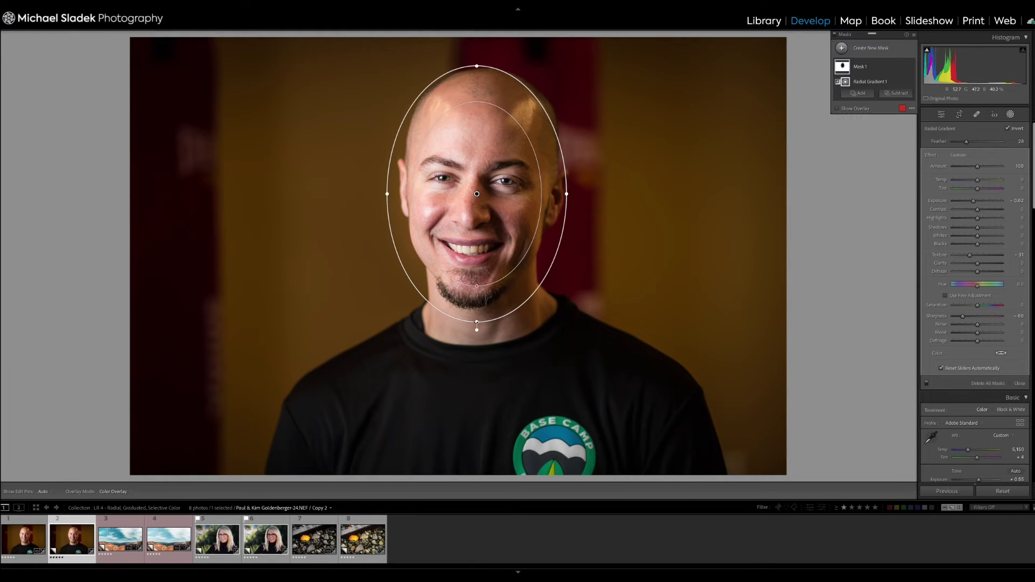
drag(477, 326, 476, 320)
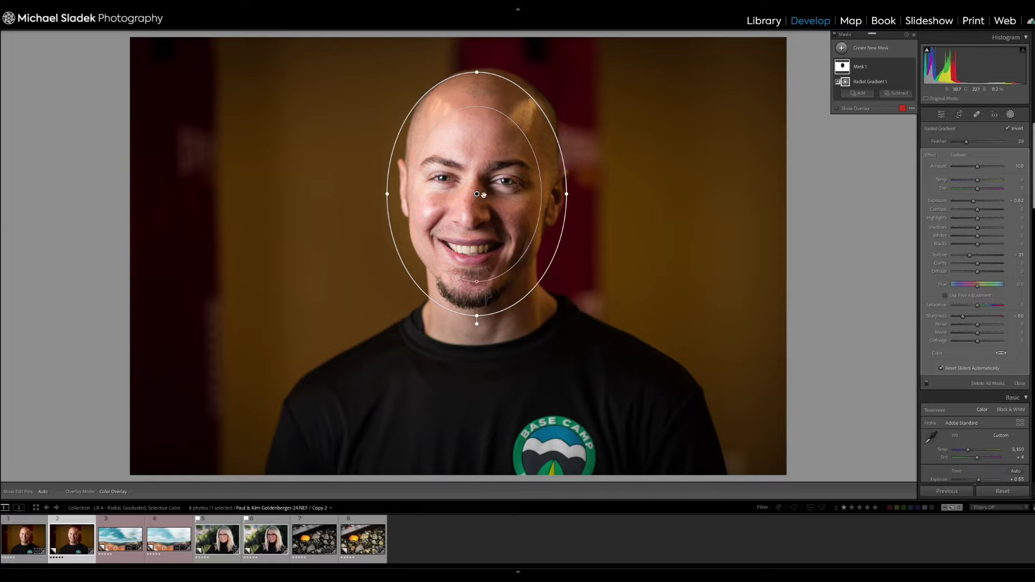
mouse_move(477, 195)
mouse_down()
mouse_move(649, 194)
mouse_move(326, 185)
mouse_move(299, 194)
mouse_move(519, 192)
mouse_move(478, 193)
mouse_up()
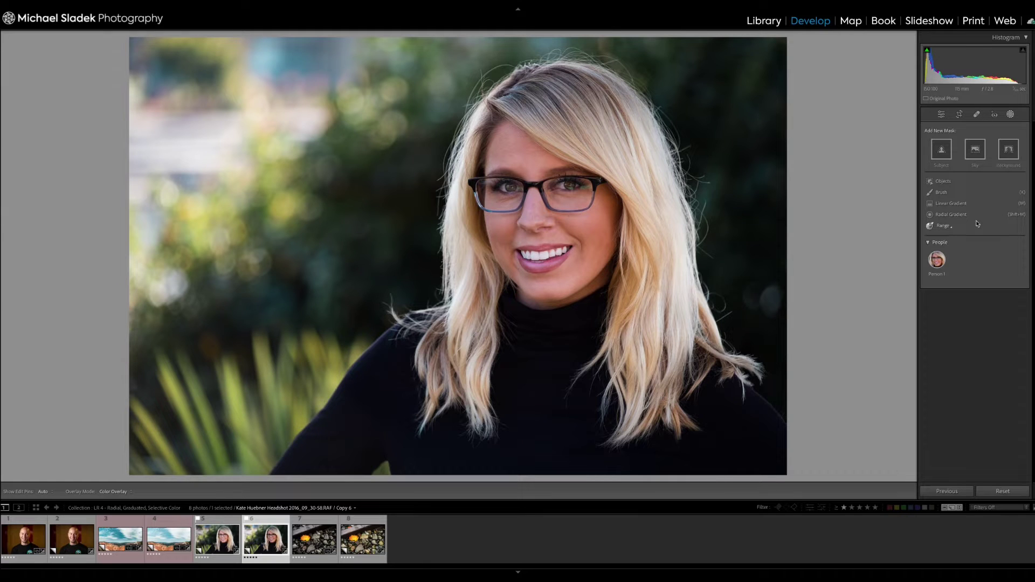
Draw a radial mask over the woman's face, shifting it up-right and trimming its left and bottom edges.
click(929, 215)
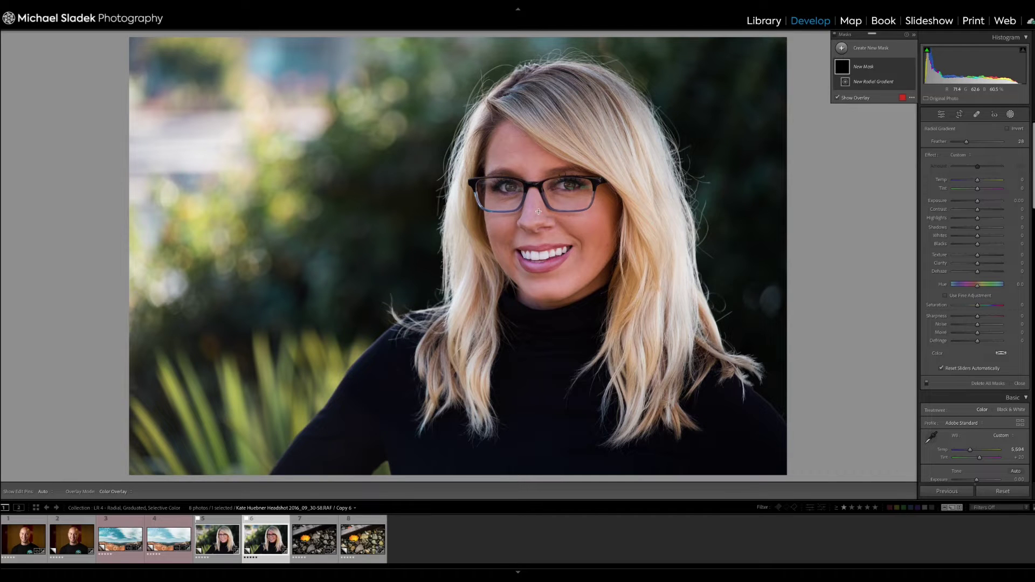
drag(538, 212, 452, 100)
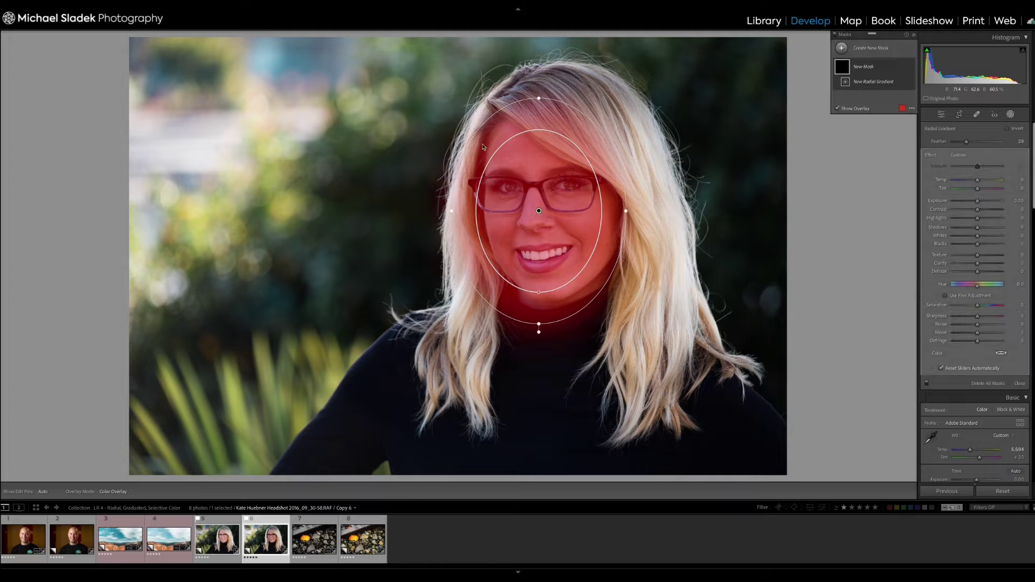
drag(539, 212, 544, 207)
drag(461, 207, 464, 207)
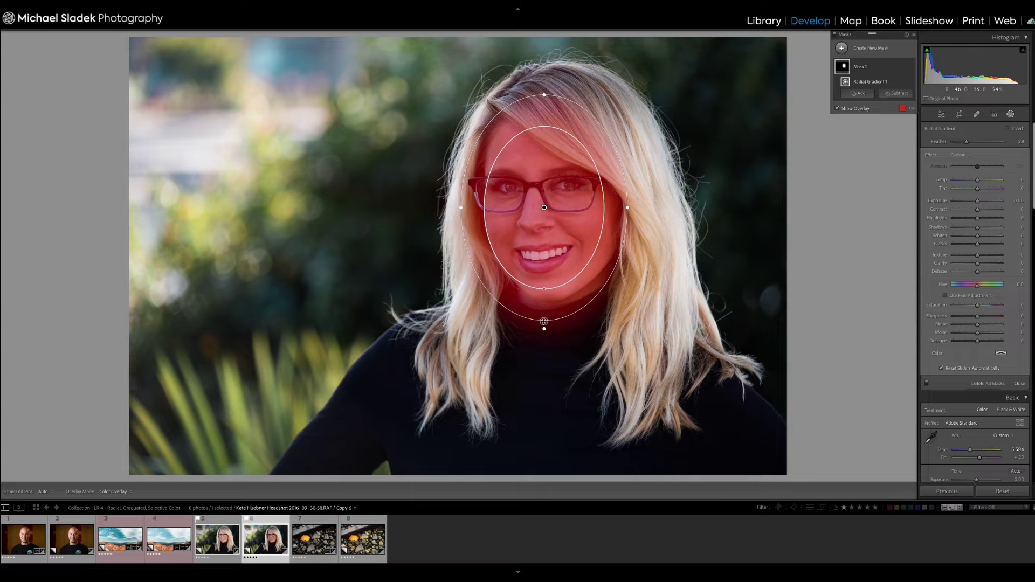
drag(543, 324, 544, 315)
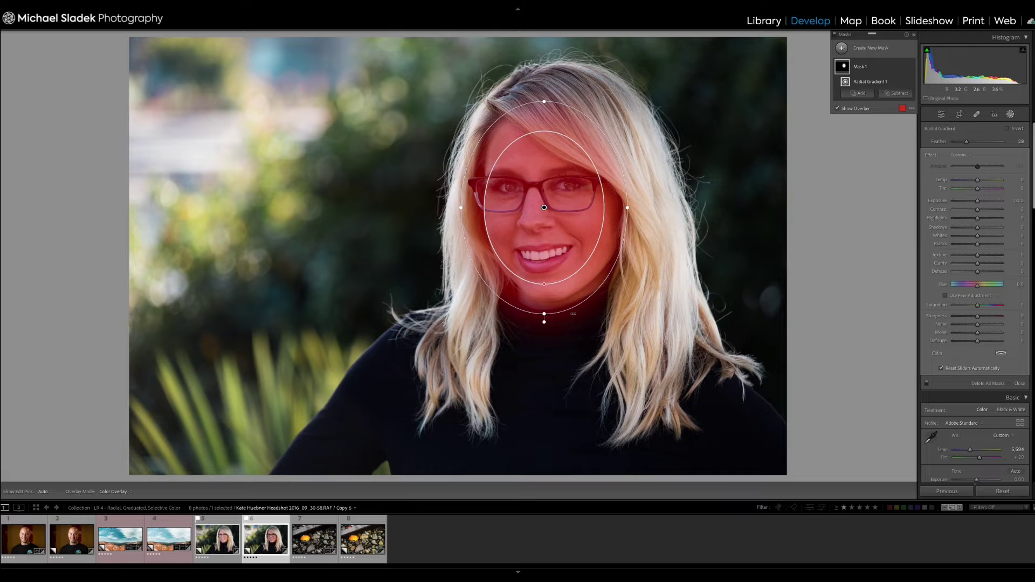
Tilt the oval to follow the angle of her face, with pins hidden while rotating.
key(h)
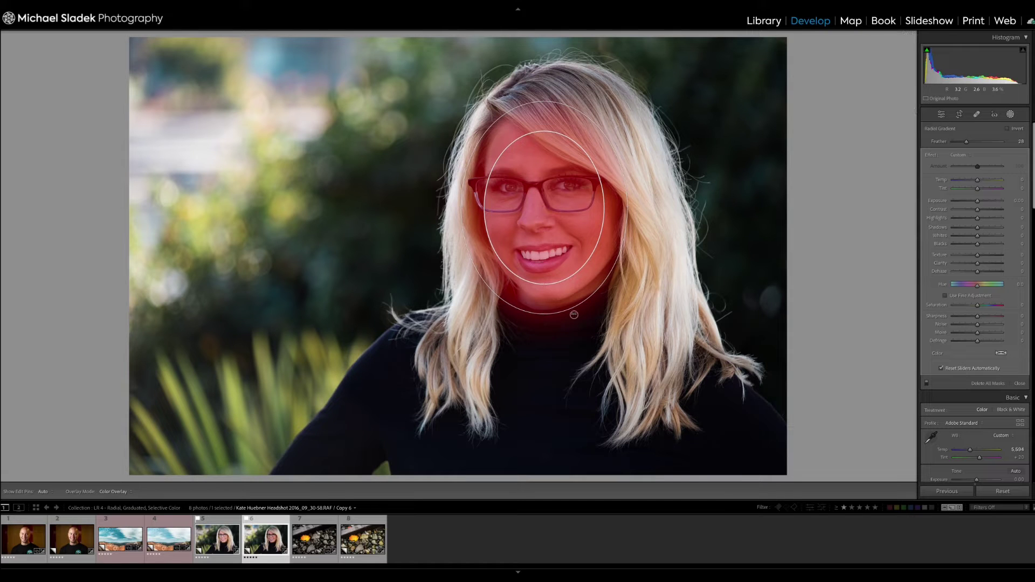
drag(574, 314, 597, 321)
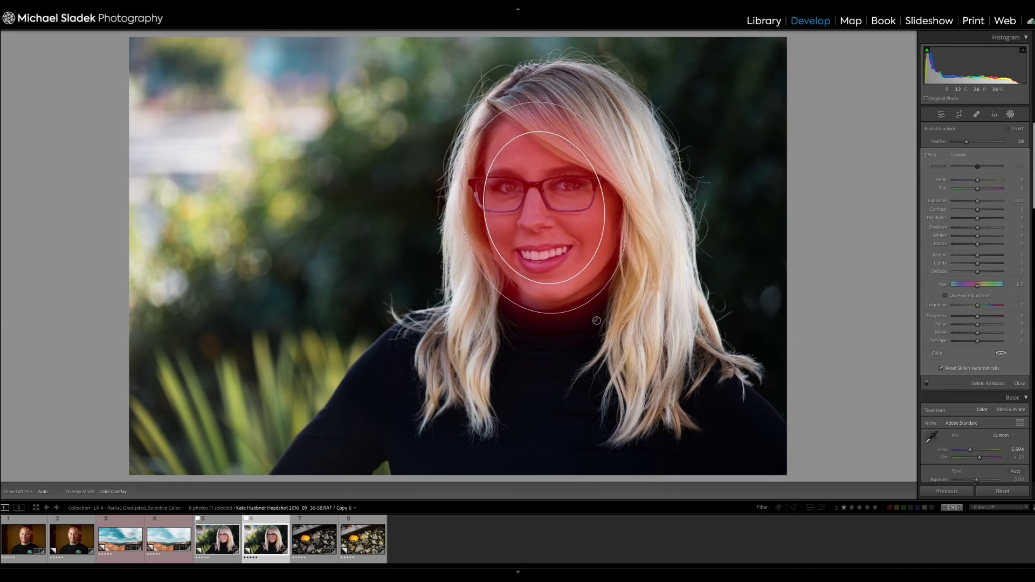
key(h)
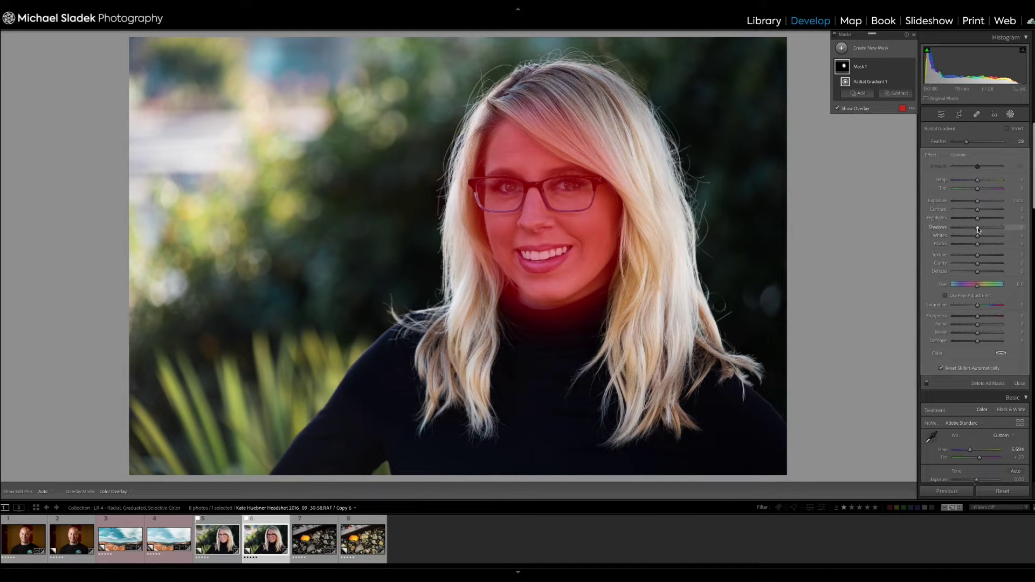
Set the face mask's Exposure to 0.24 and Shadows to 26.
drag(976, 202, 979, 203)
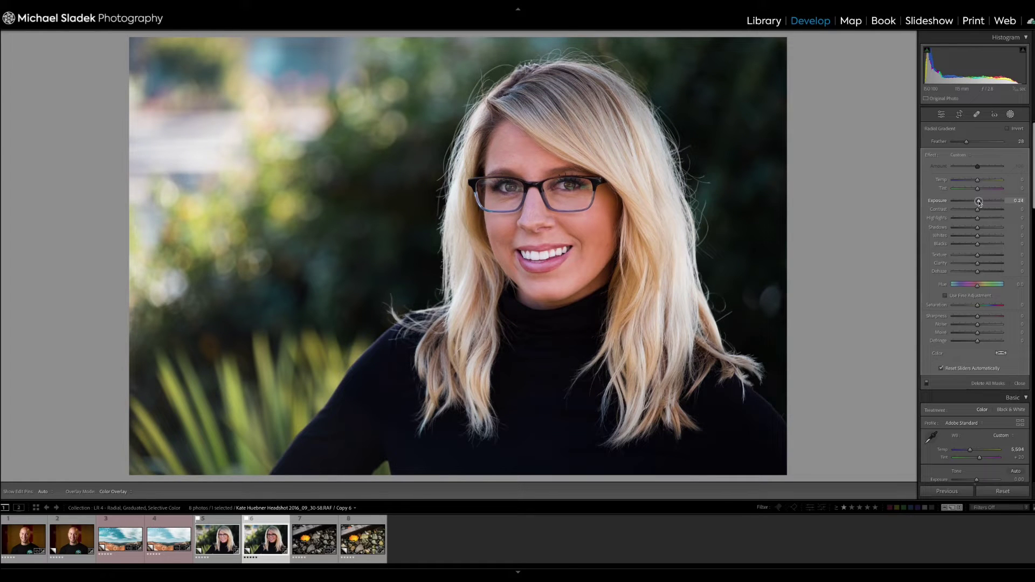
drag(979, 203, 983, 228)
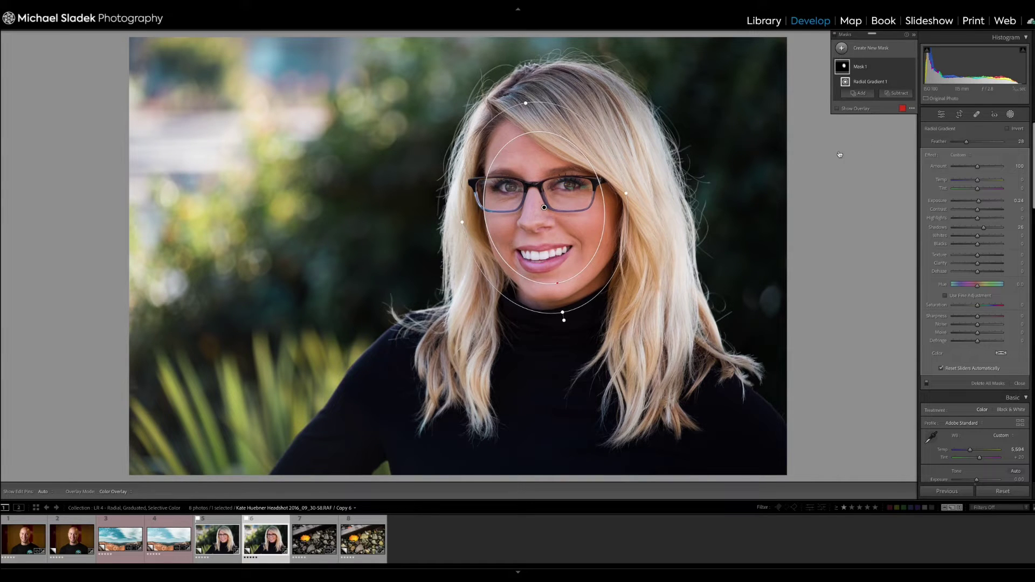
Add a second mask of type Linear Gradient from the Create New Mask list.
click(842, 48)
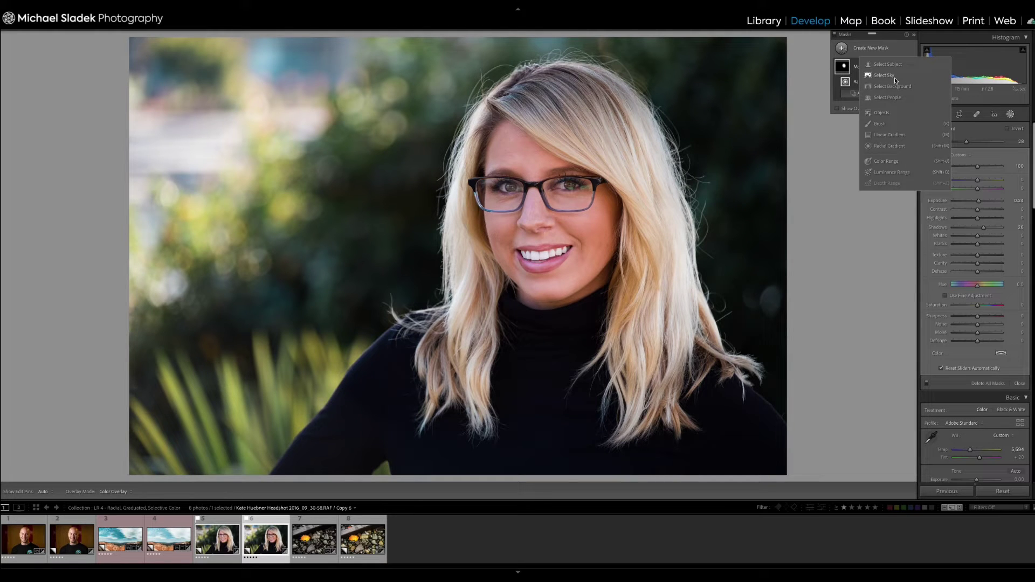
click(901, 139)
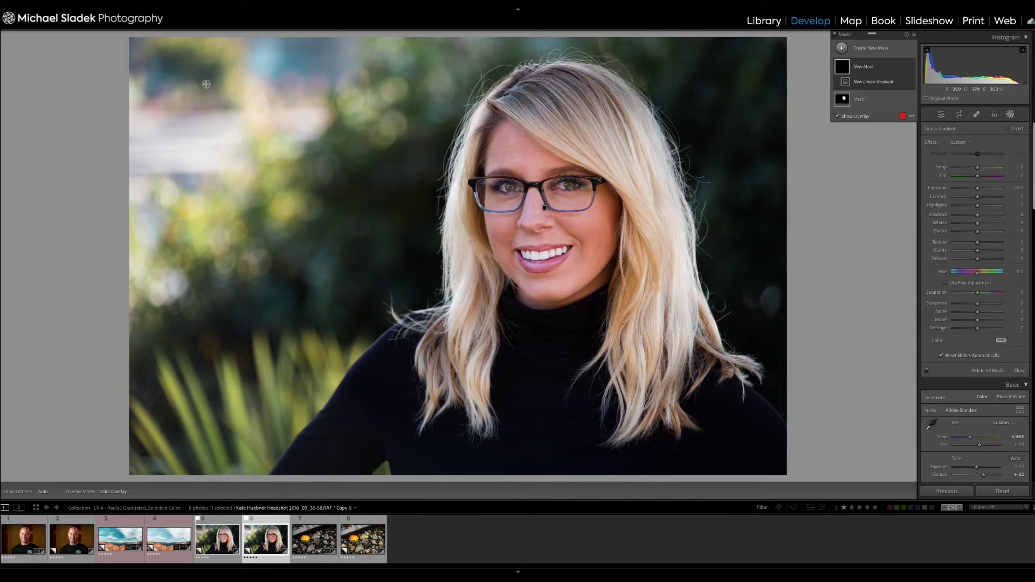
Lay the linear gradient diagonally from the top-left corner and reposition it over the upper-left background.
drag(206, 84, 305, 221)
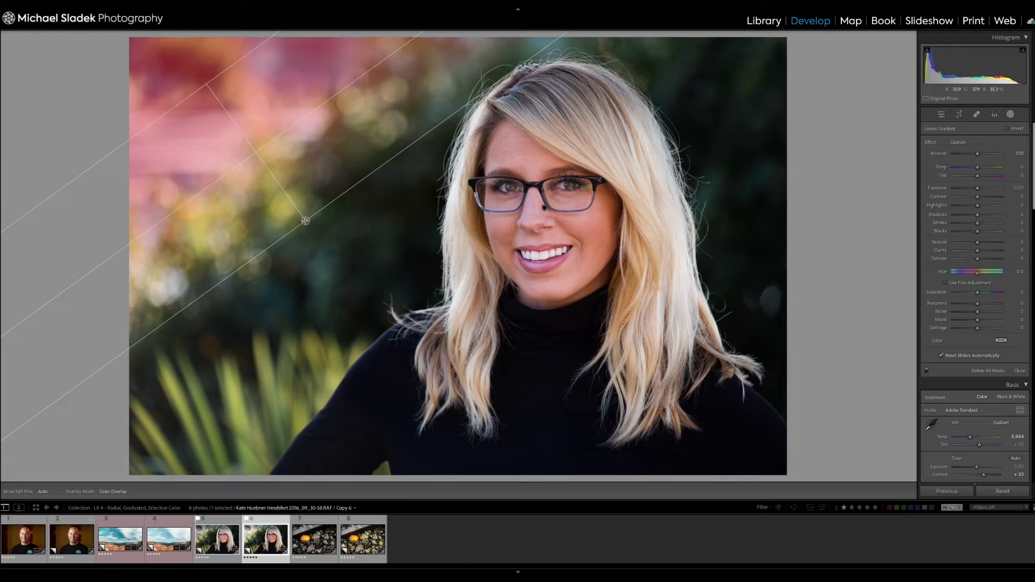
drag(305, 220, 306, 221)
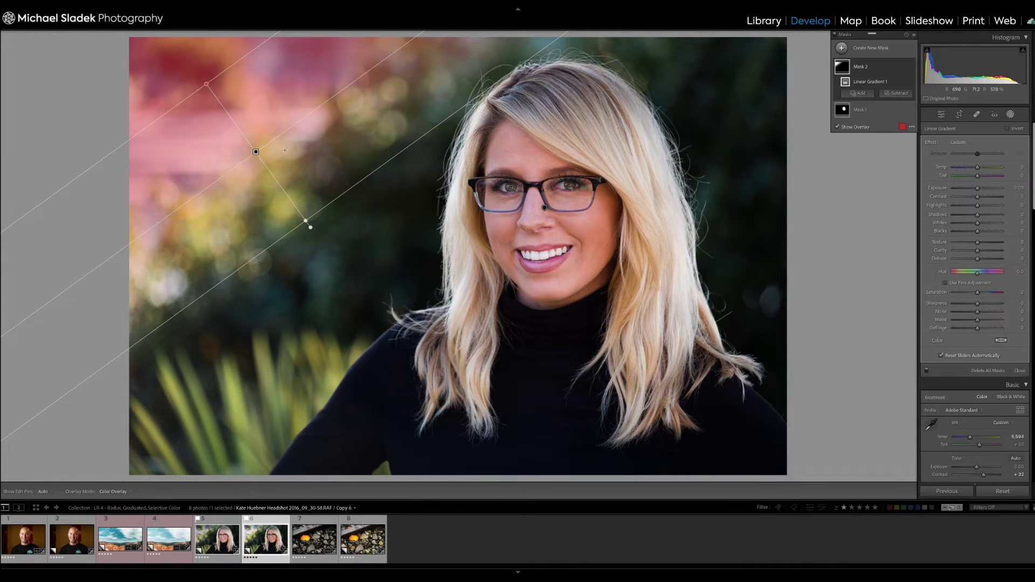
drag(255, 152, 245, 133)
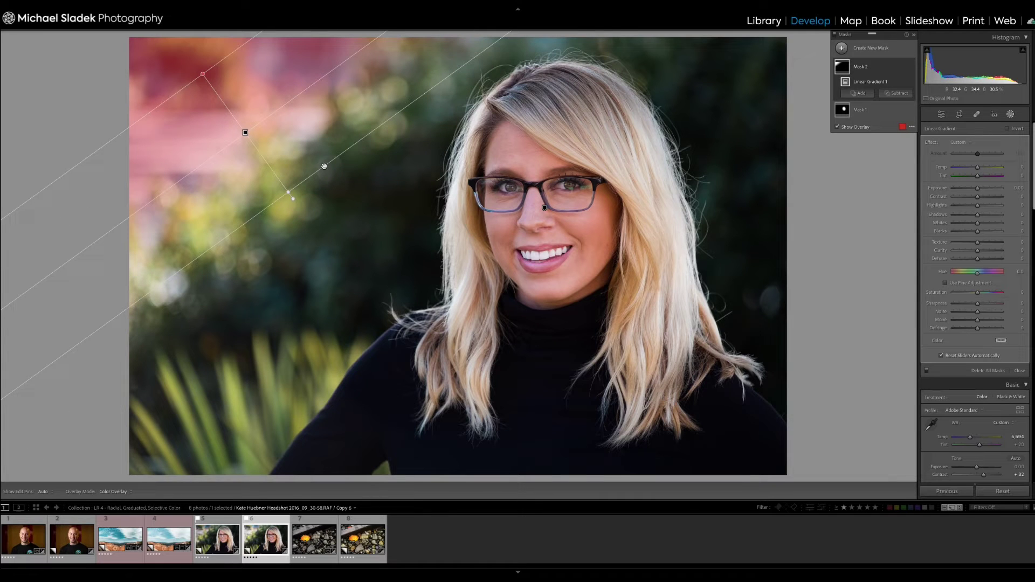
drag(324, 166, 358, 173)
Set the gradient's Exposure to -0.45 and Whites to -32, then switch to the canyon panorama.
drag(979, 190, 975, 189)
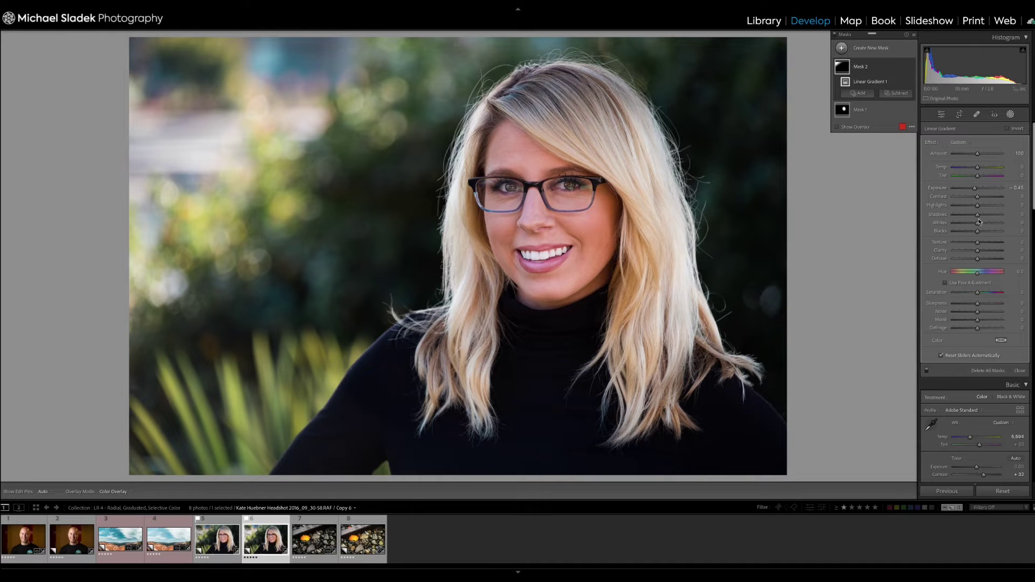
mouse_move(980, 225)
mouse_down()
mouse_move(969, 225)
mouse_move(975, 207)
mouse_move(968, 216)
mouse_up()
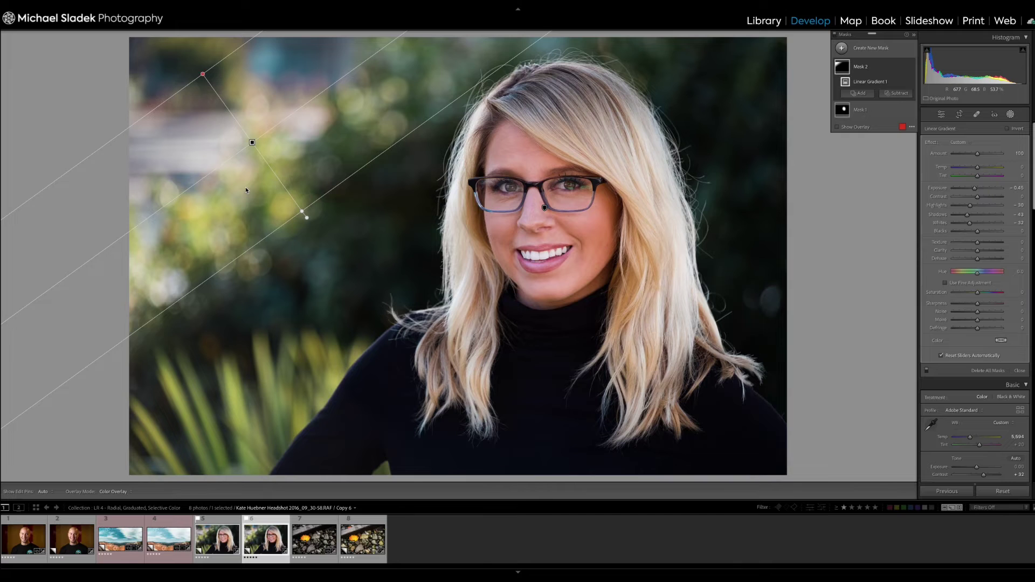
click(168, 539)
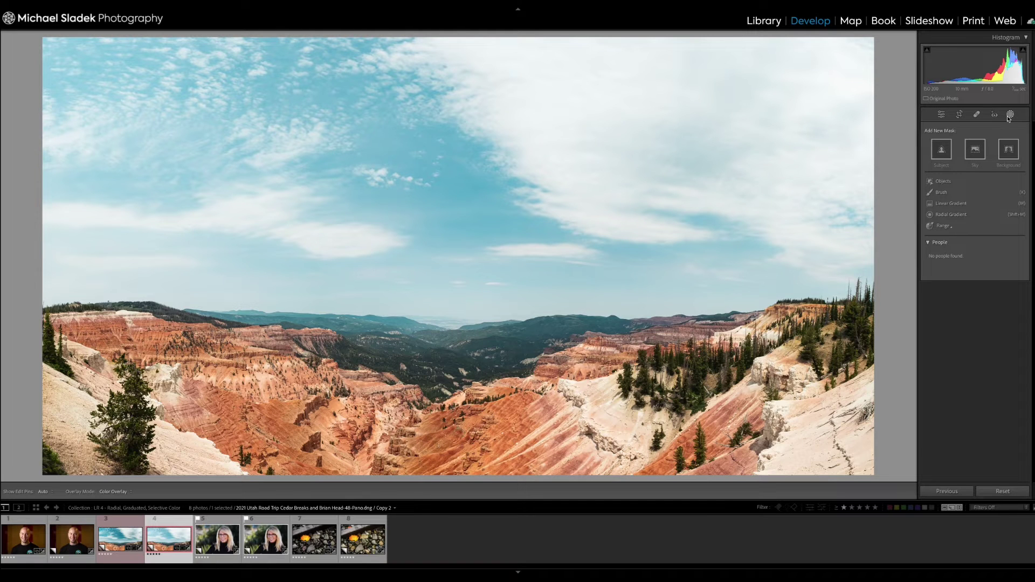
Draw a linear gradient over the canyon sky, placing its transition just at the horizon.
click(933, 205)
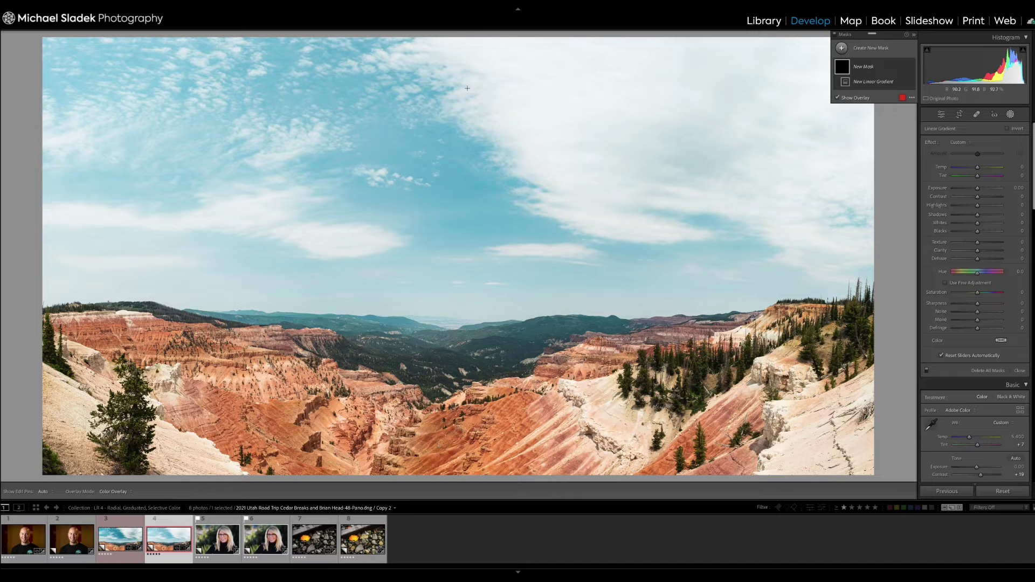
mouse_move(467, 90)
mouse_down()
mouse_move(453, 124)
mouse_move(488, 161)
mouse_move(466, 216)
mouse_up()
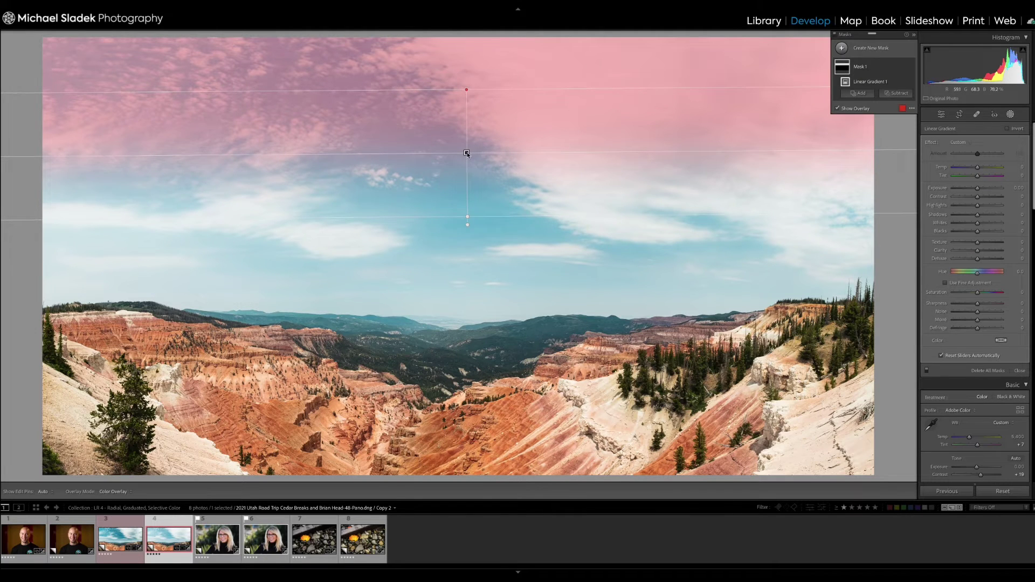
drag(467, 154, 460, 297)
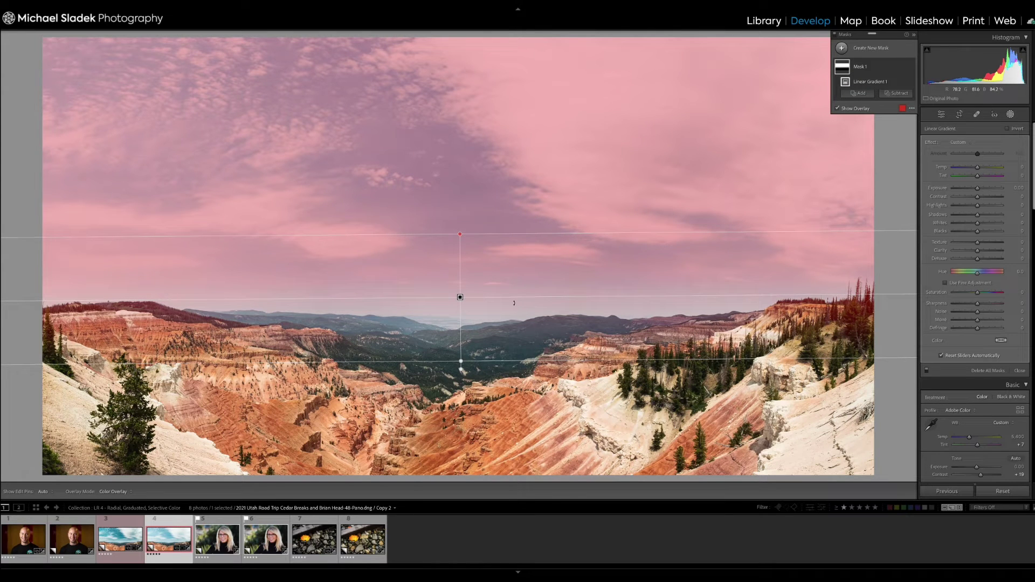
drag(460, 297, 460, 273)
drag(460, 336, 458, 383)
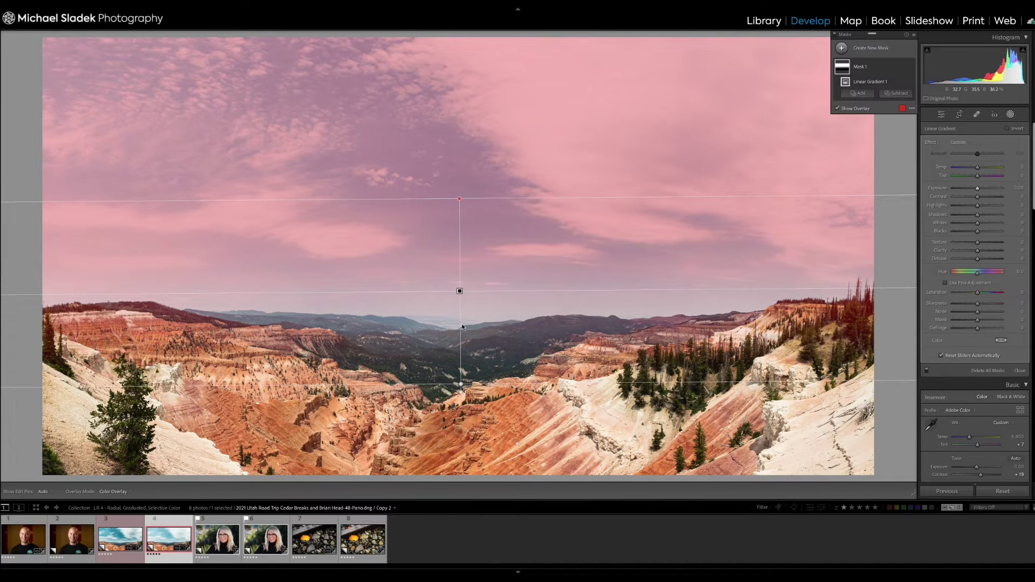
drag(457, 291, 457, 300)
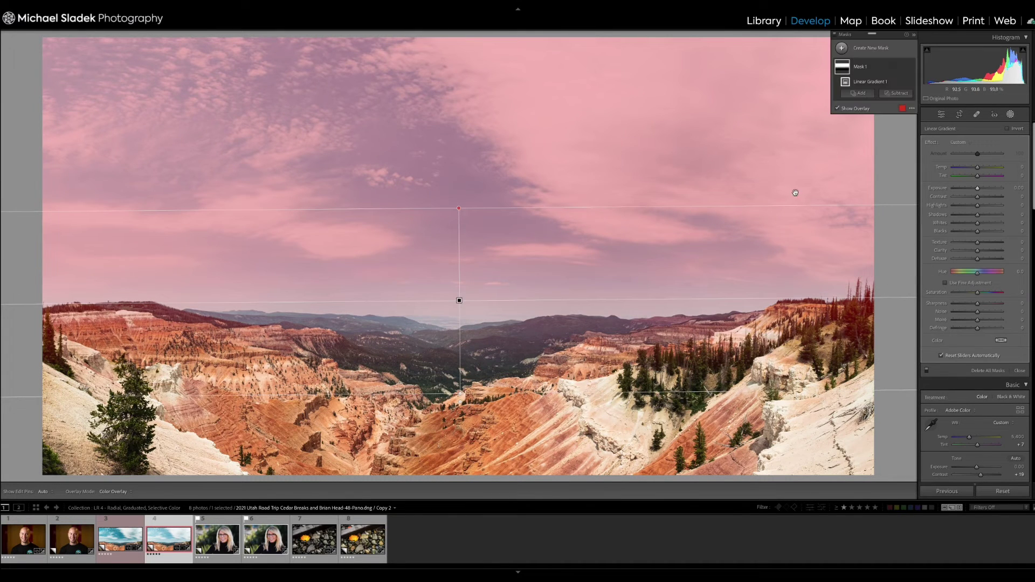
Lower the sky gradient's Exposure slightly and raise its Dehaze to deepen the blue.
drag(977, 189, 974, 189)
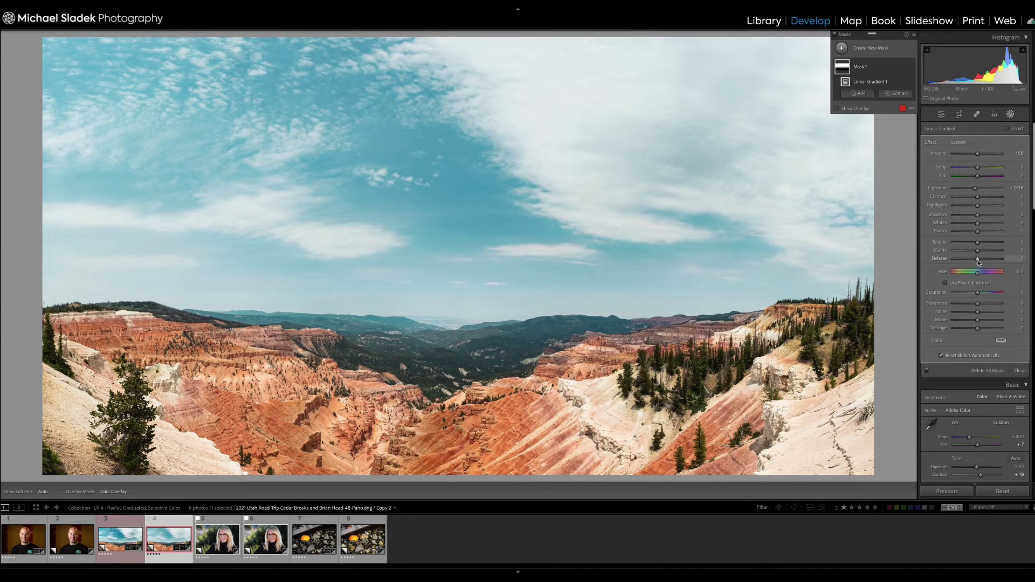
drag(978, 259, 981, 262)
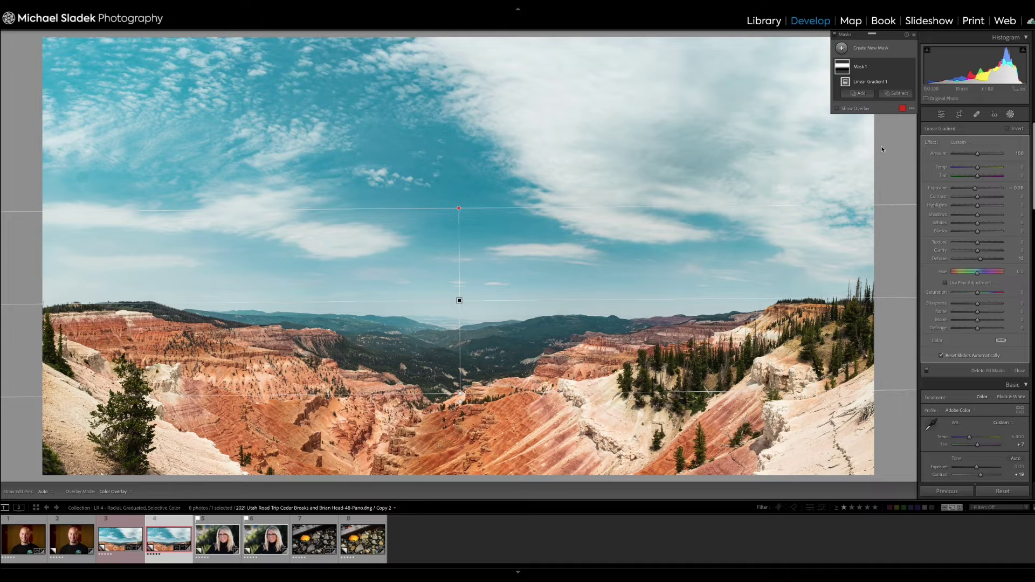
mouse_move(906, 76)
click(903, 67)
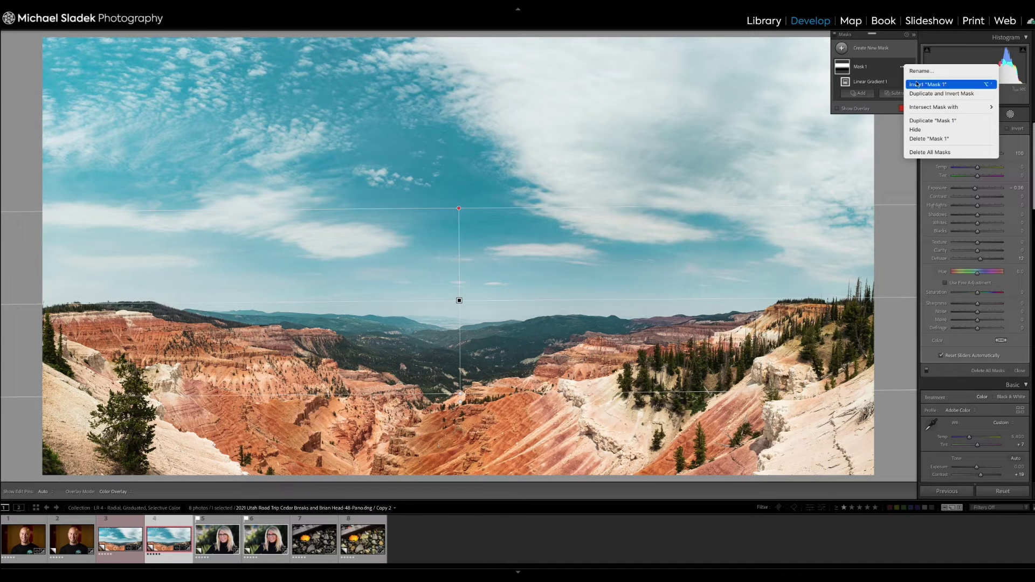
Intersect Mask 1 with Select Sky, then nudge the linear gradient slightly lower.
mouse_move(926, 109)
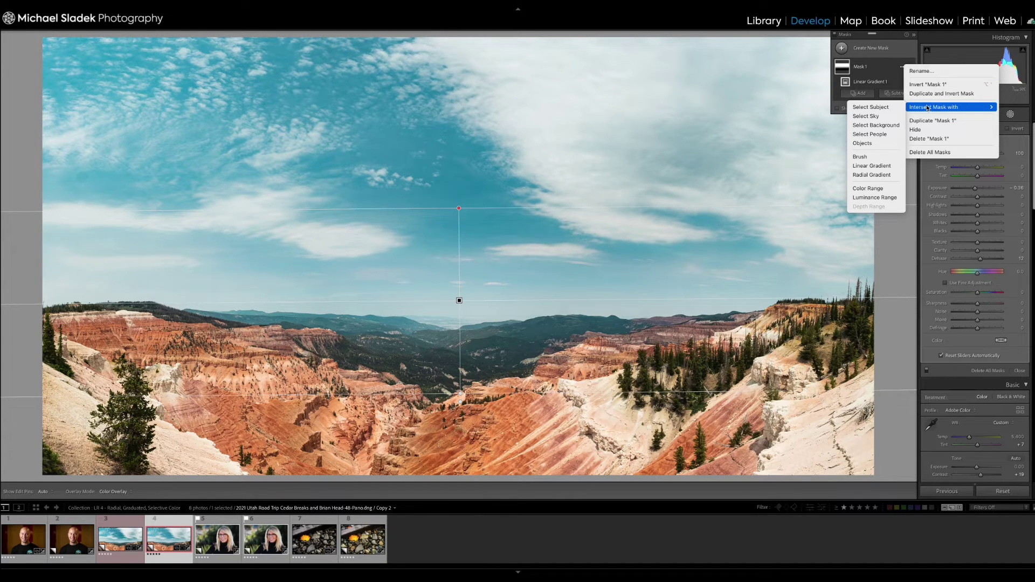
click(872, 118)
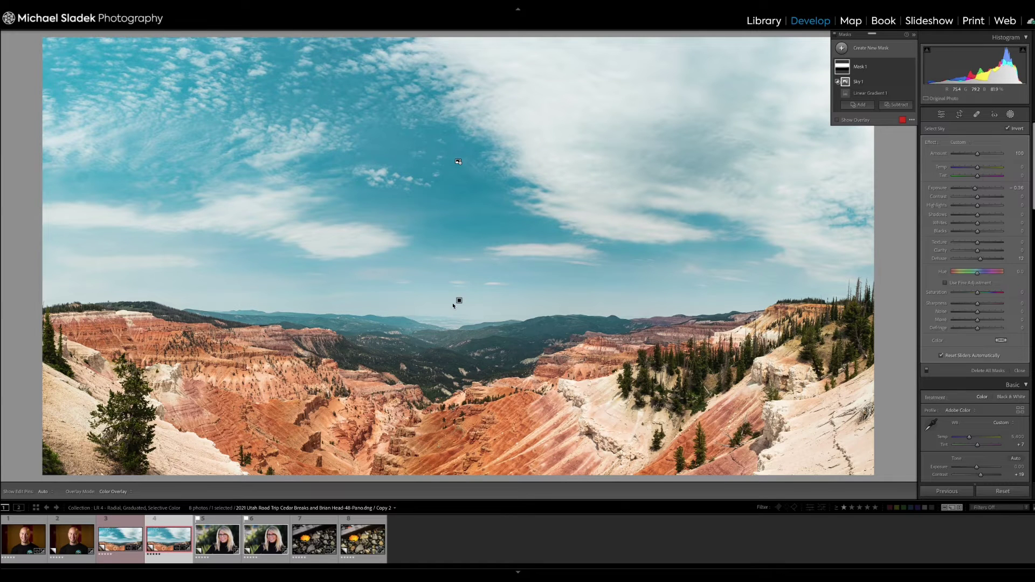
click(459, 301)
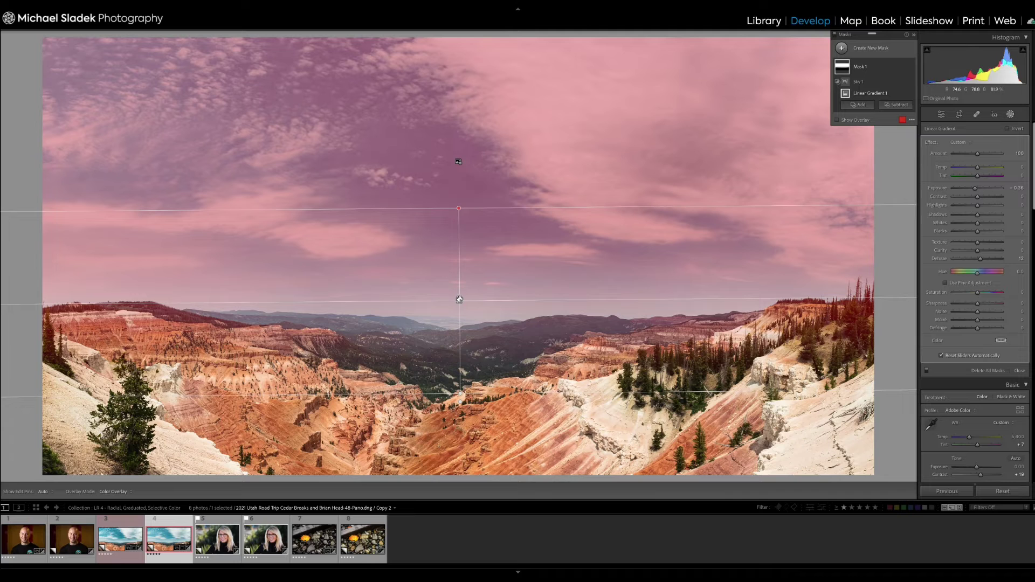
mouse_move(459, 300)
mouse_down()
mouse_move(471, 437)
mouse_move(478, 186)
mouse_move(462, 316)
mouse_up()
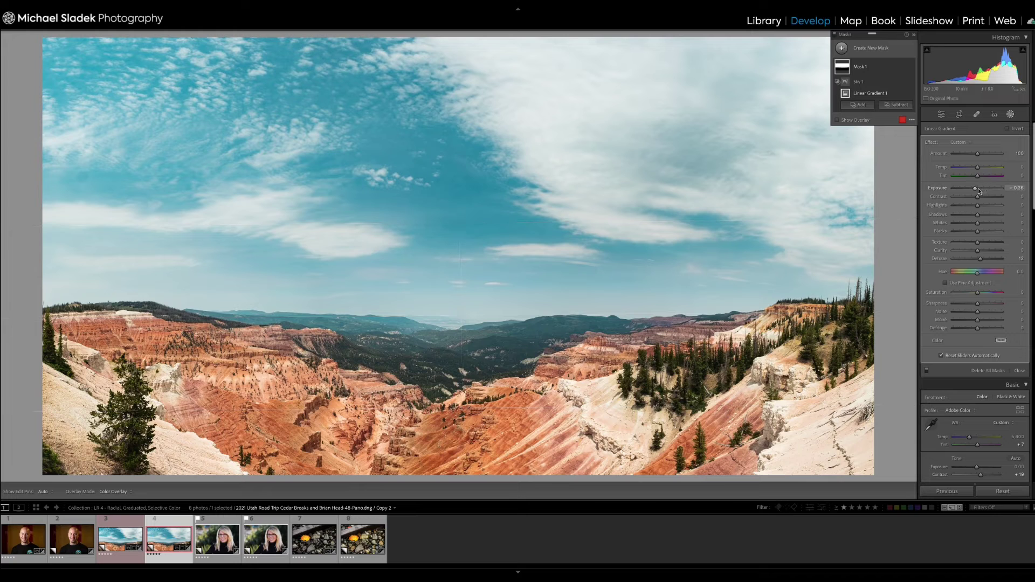
Preview the mask at Exposure -4.00, move the gradient higher, then restore a mild darkening.
drag(975, 190, 896, 191)
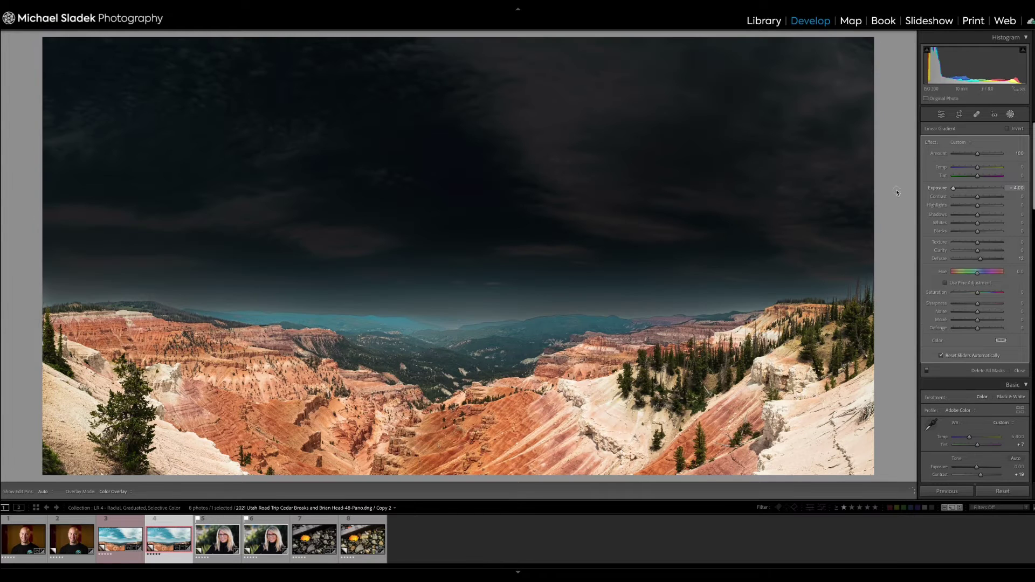
mouse_move(461, 315)
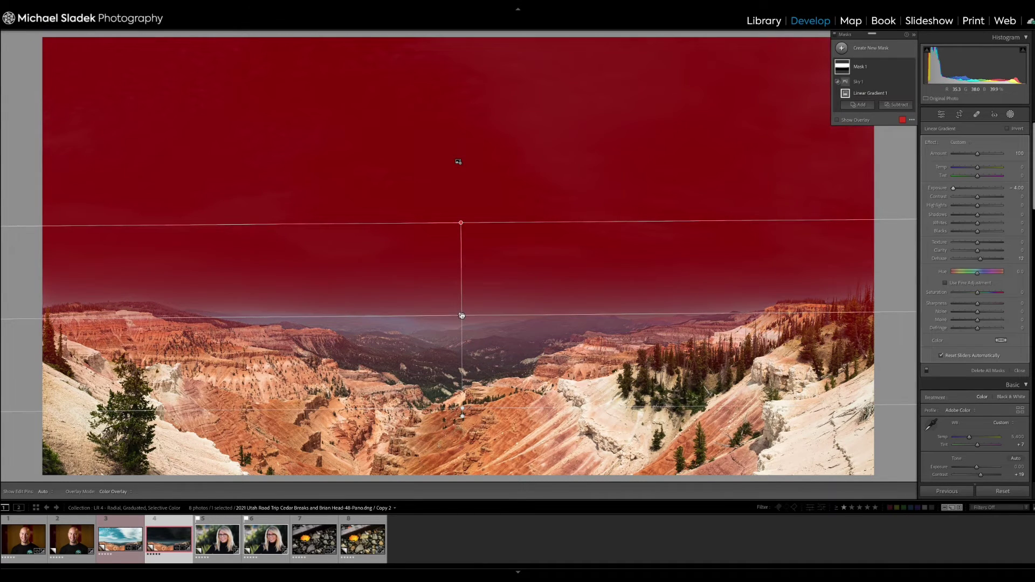
drag(462, 315, 473, 295)
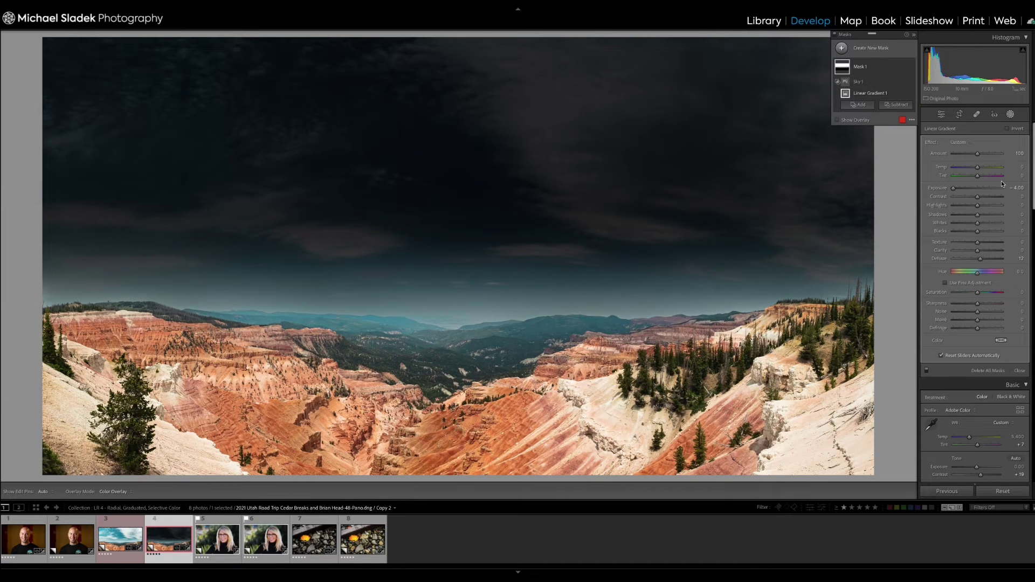
drag(953, 187, 974, 192)
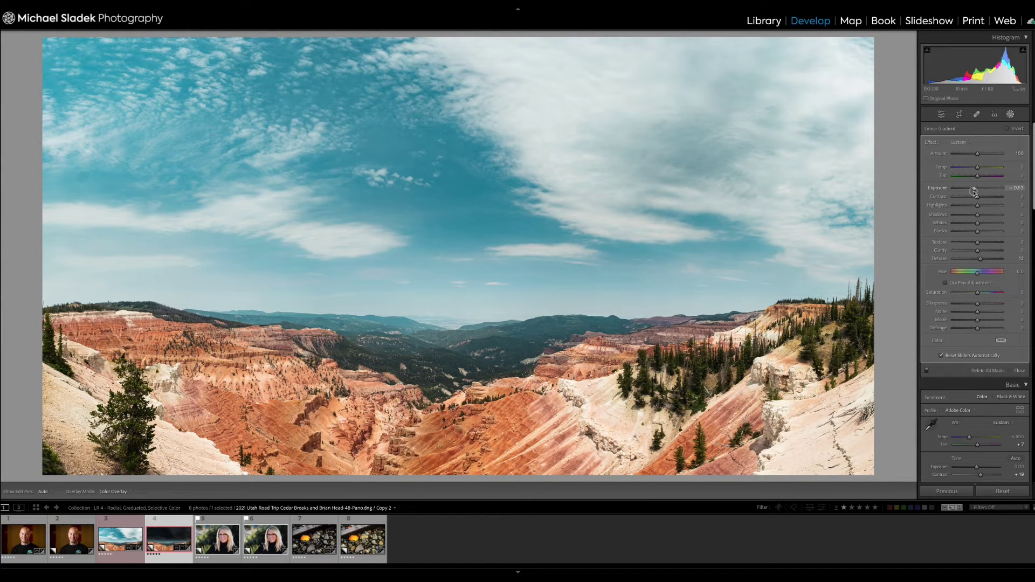
Fine-tune the sky mask's Exposure to -0.64.
drag(974, 191, 974, 191)
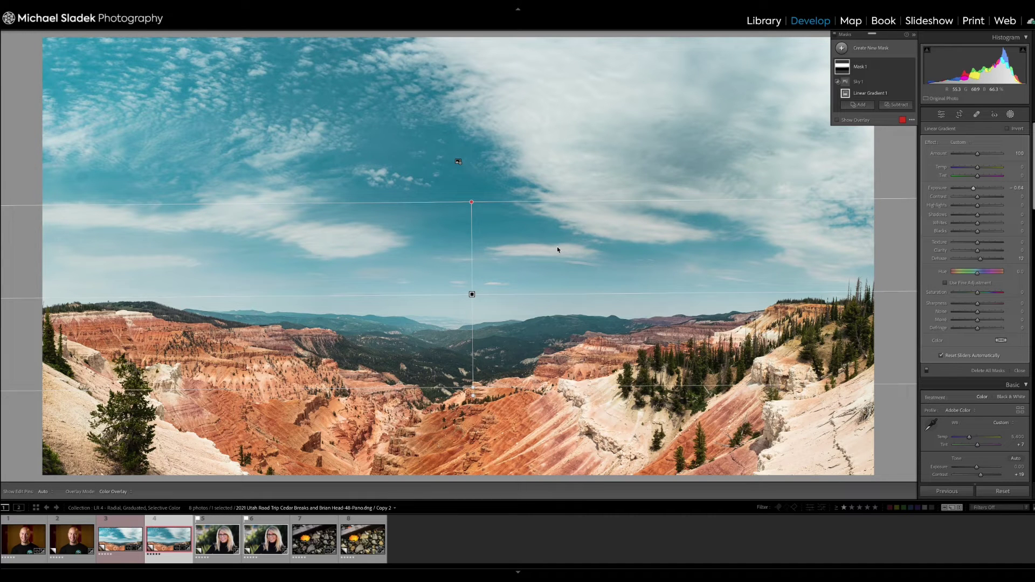
Open the yellow maple-leaf photo from filmstrip thumbnail 8.
click(360, 543)
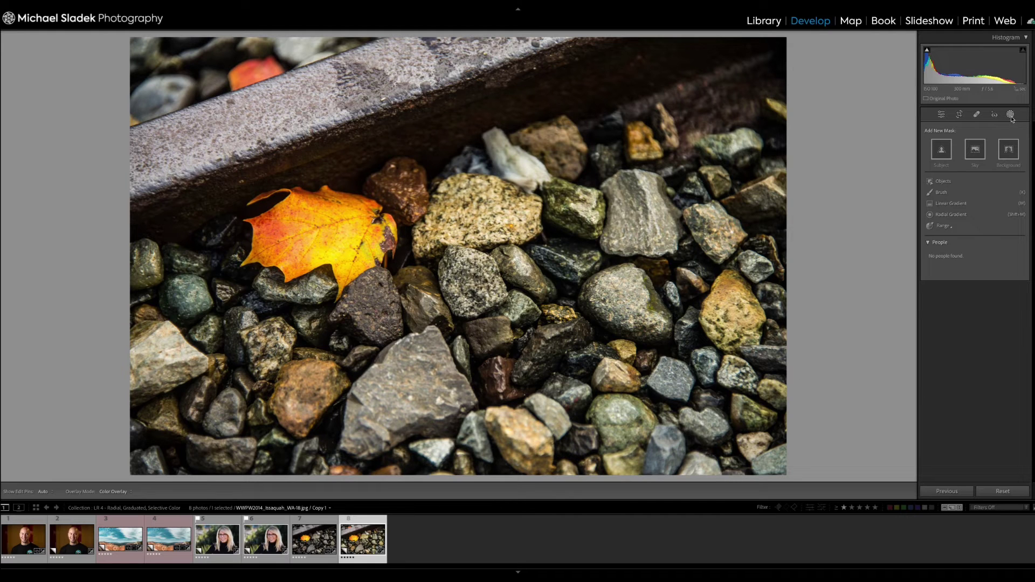
Create a new brush mask on the maple-leaf photo (size 14, flow 100).
click(941, 192)
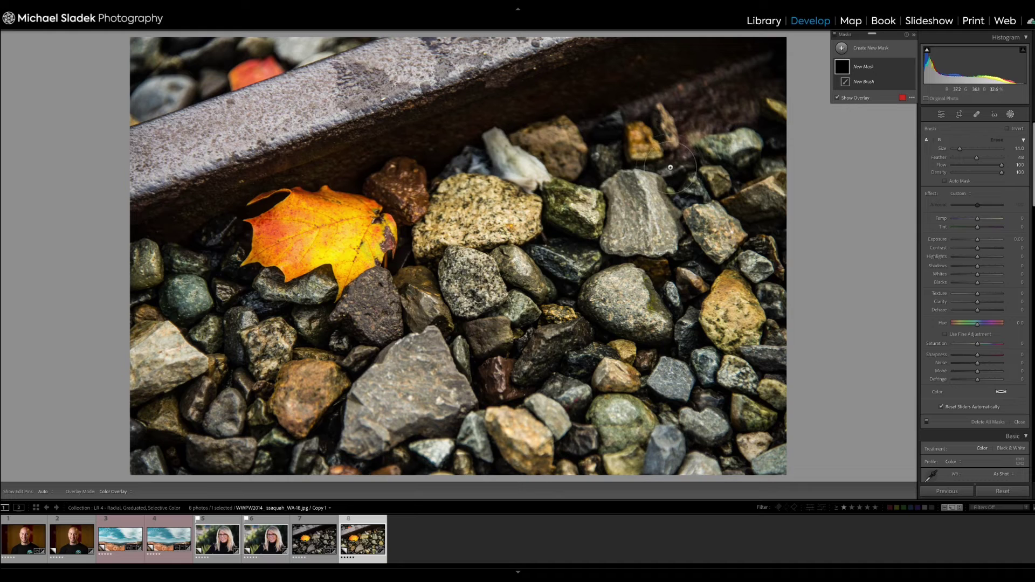
mouse_move(670, 167)
mouse_down()
mouse_move(612, 186)
mouse_move(633, 207)
mouse_move(624, 207)
mouse_move(684, 186)
mouse_move(701, 226)
mouse_move(647, 275)
mouse_up()
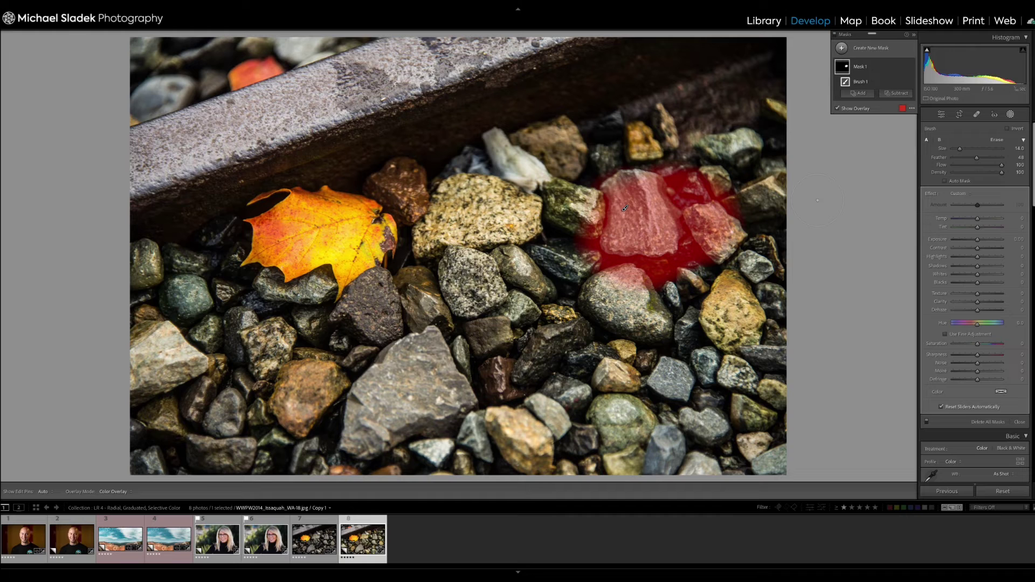
key(ctrl+z)
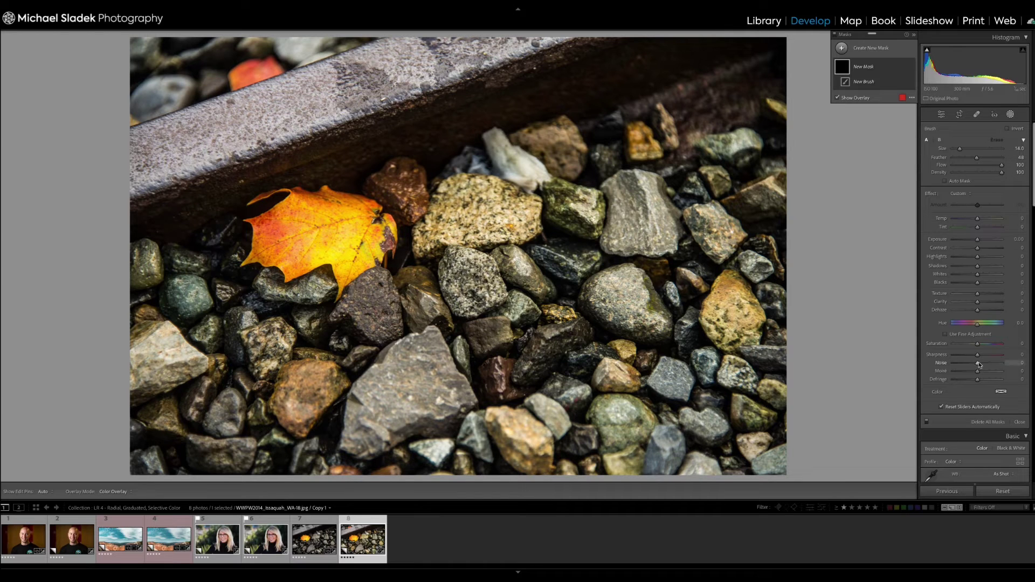
key(o)
Set the brush mask's Saturation to -100, enlarge the brush to 45, and paint over the whole photo.
drag(978, 346, 917, 349)
scroll(608, 271, up, 2)
scroll(673, 302, up, 10)
scroll(674, 300, up, 2)
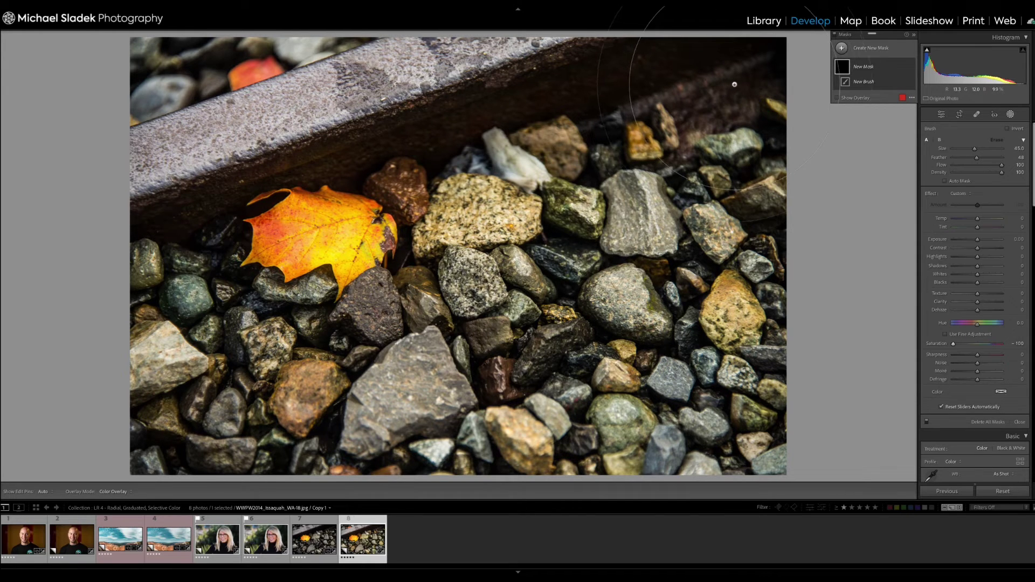
mouse_move(733, 85)
mouse_down()
mouse_move(620, 108)
mouse_move(302, 140)
mouse_move(419, 211)
mouse_move(335, 259)
mouse_move(216, 356)
mouse_move(593, 420)
mouse_move(53, 418)
mouse_up()
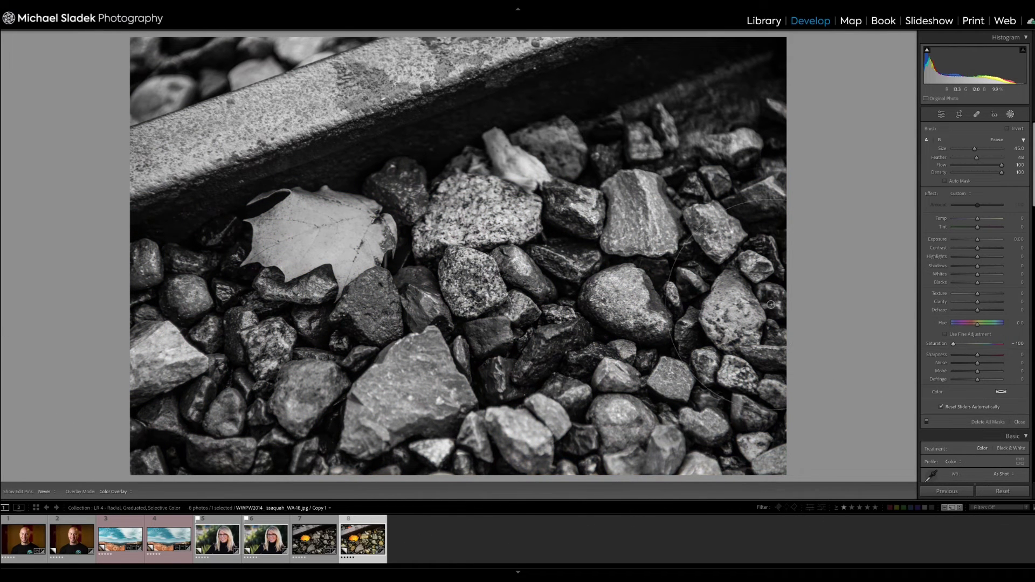
drag(196, 55, 669, 207)
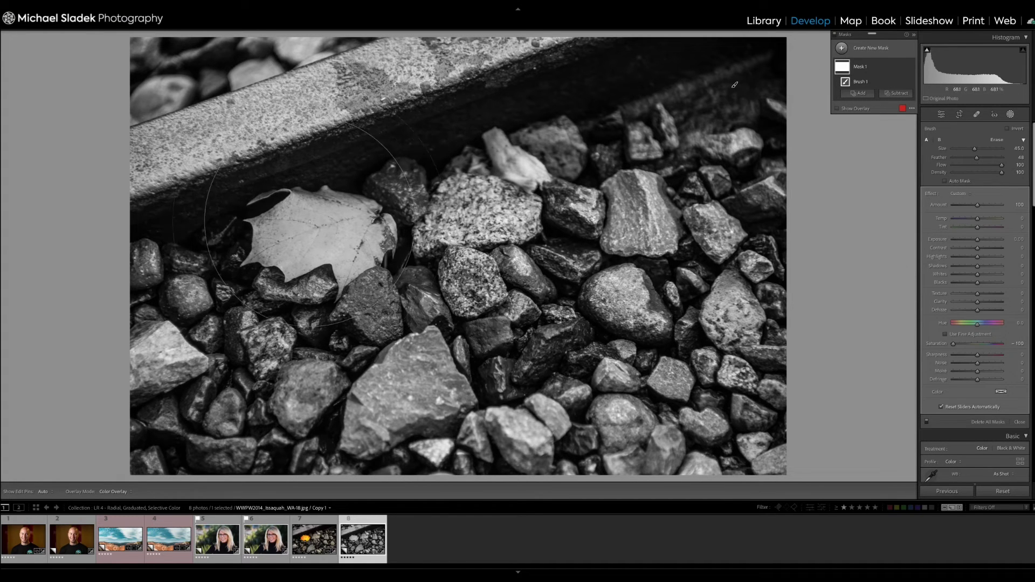
Use a small Subtract brush (about size 6) to erase desaturation along the leaf's lower edge.
click(895, 94)
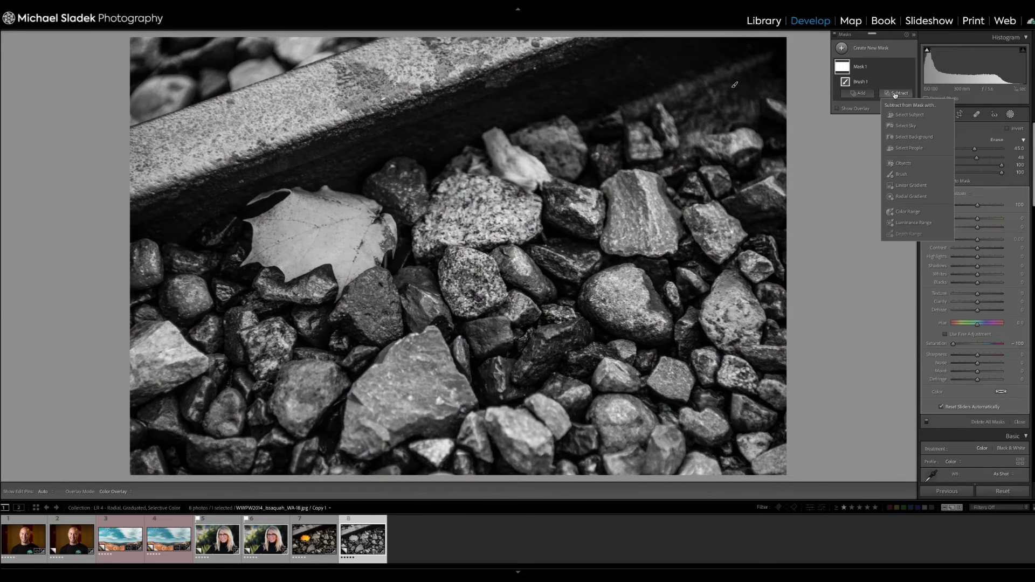
click(902, 175)
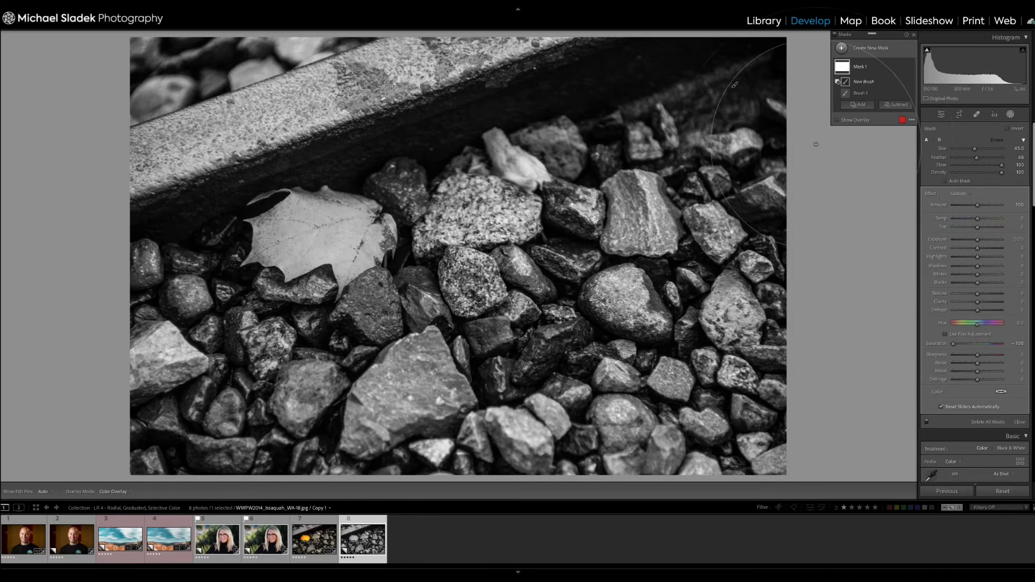
scroll(443, 194, down, 10)
scroll(436, 187, down, 2)
key(h)
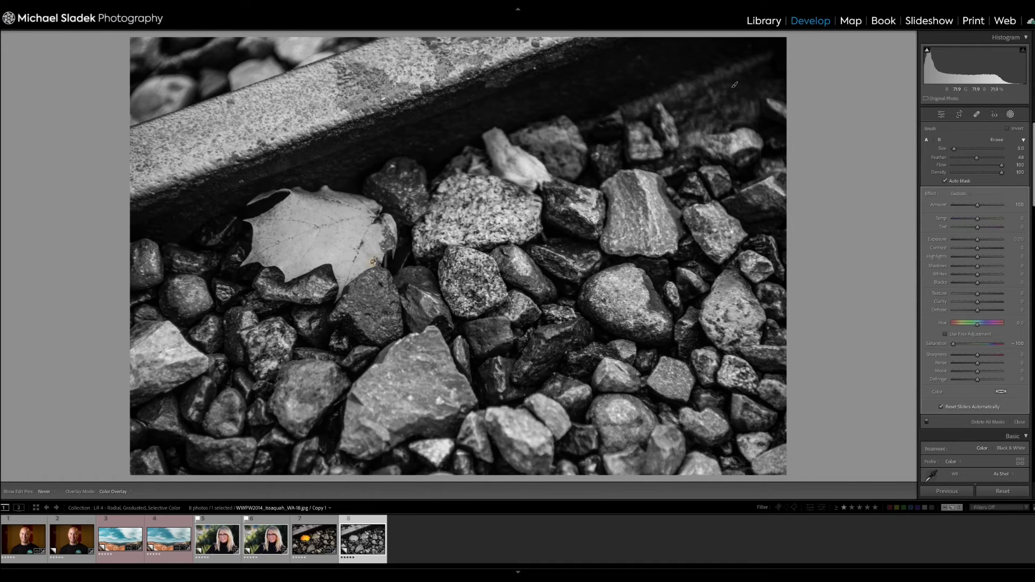
mouse_move(376, 261)
mouse_down()
mouse_move(341, 283)
mouse_move(392, 251)
mouse_move(392, 217)
mouse_move(379, 214)
mouse_move(376, 230)
mouse_move(367, 223)
mouse_move(374, 205)
mouse_move(325, 188)
mouse_move(253, 201)
mouse_move(290, 193)
mouse_move(247, 222)
mouse_move(247, 254)
mouse_move(268, 255)
mouse_move(288, 276)
mouse_move(324, 264)
mouse_move(340, 294)
mouse_up()
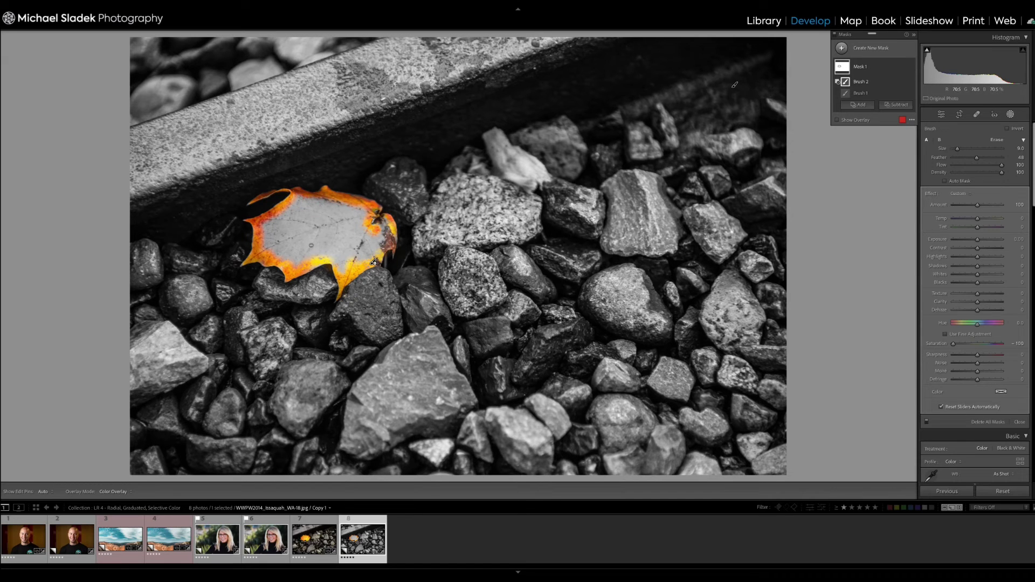
key(bracketright)
Paint colour back over the rest of the leaf with Auto Mask off, then compare before and after.
click(945, 181)
click(946, 181)
key(h)
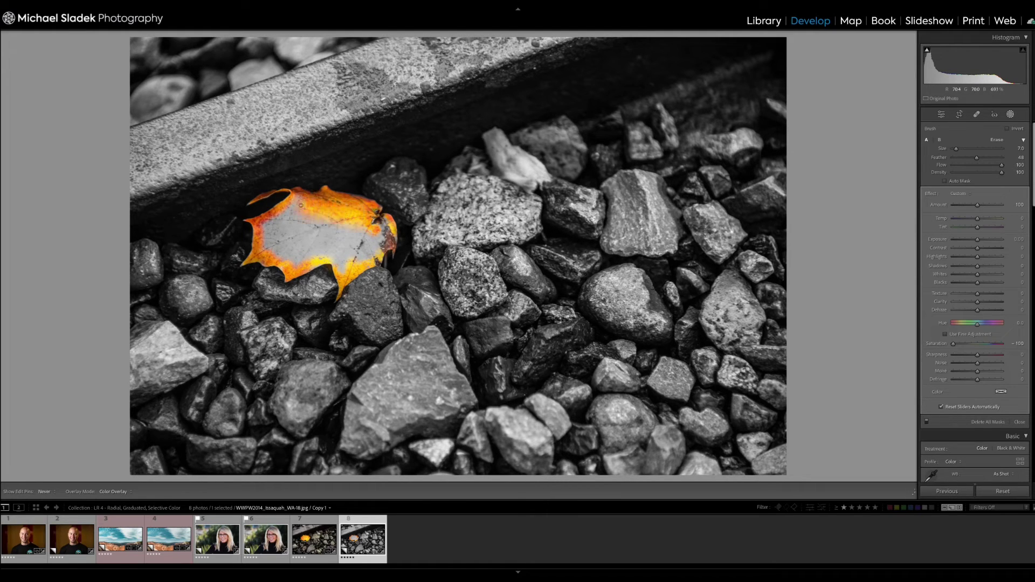
mouse_move(280, 223)
mouse_down()
mouse_move(269, 237)
mouse_move(278, 252)
mouse_move(348, 263)
mouse_move(382, 237)
mouse_move(305, 239)
mouse_move(326, 223)
mouse_move(381, 238)
mouse_move(284, 255)
mouse_move(296, 226)
mouse_move(372, 259)
mouse_up()
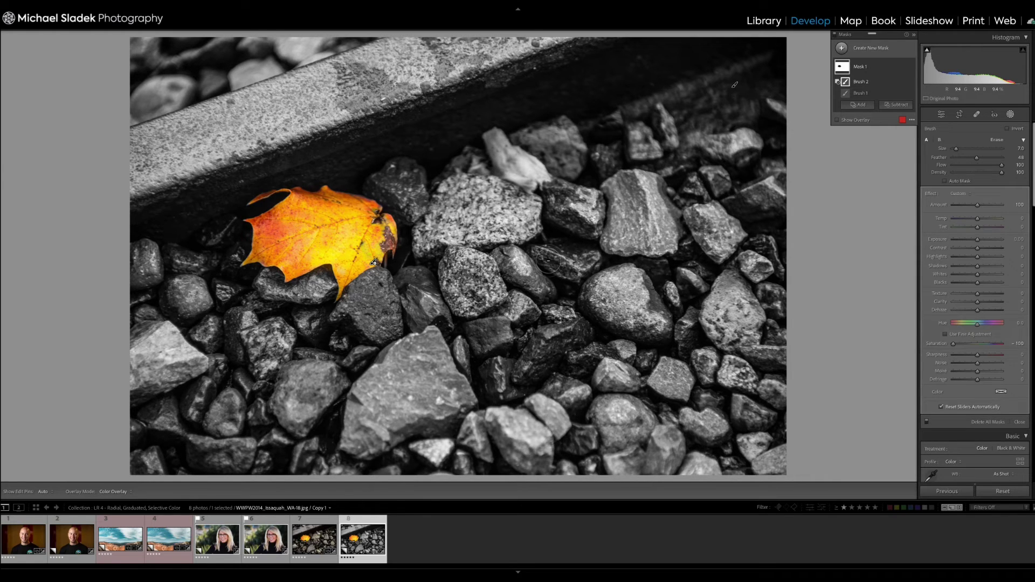
key(backslash)
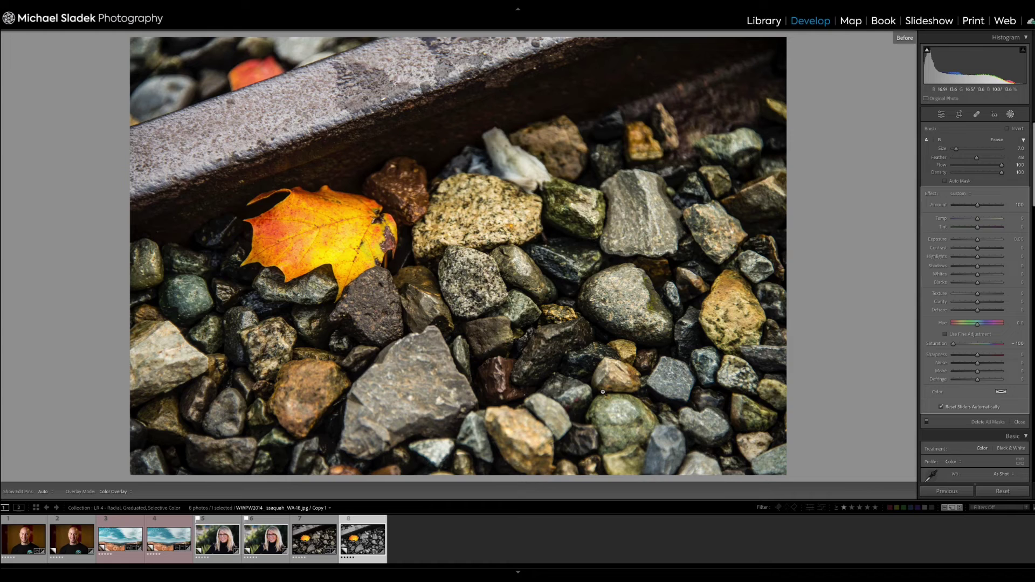
key(backslash)
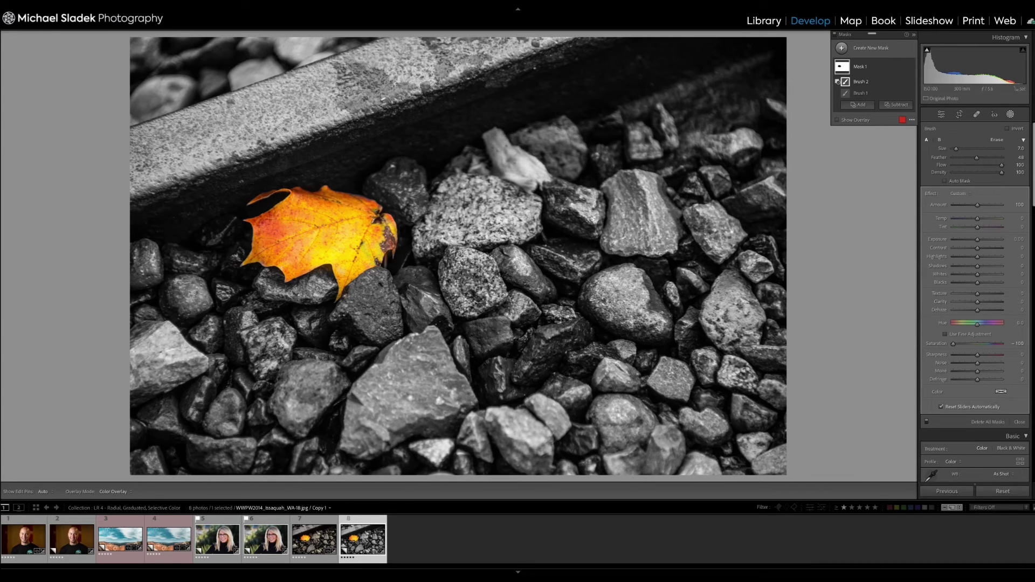
click(953, 344)
Raise the mask's Saturation from -100 to about -44 and set its Exposure to -0.33.
drag(954, 345, 962, 347)
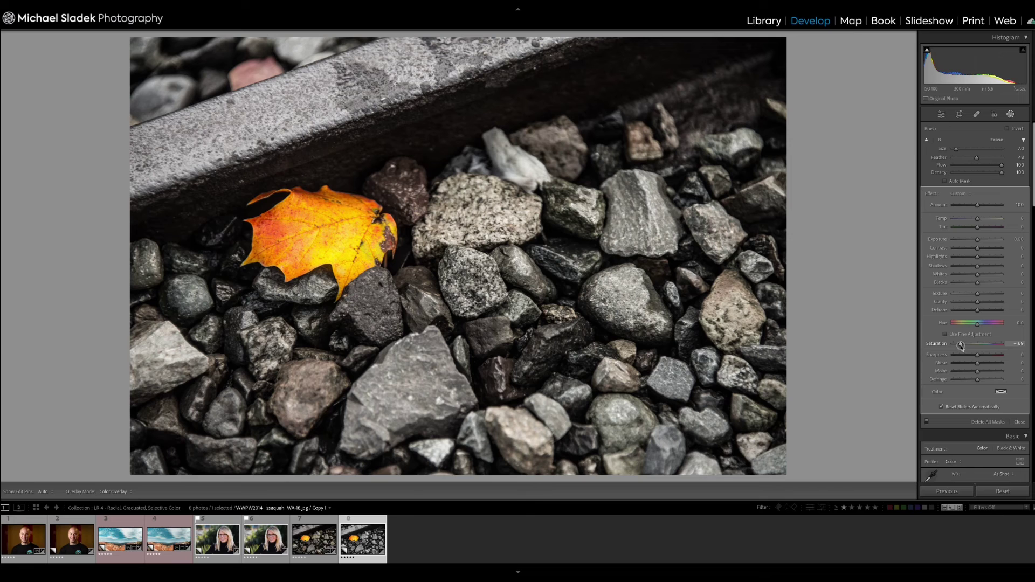
drag(962, 349, 968, 349)
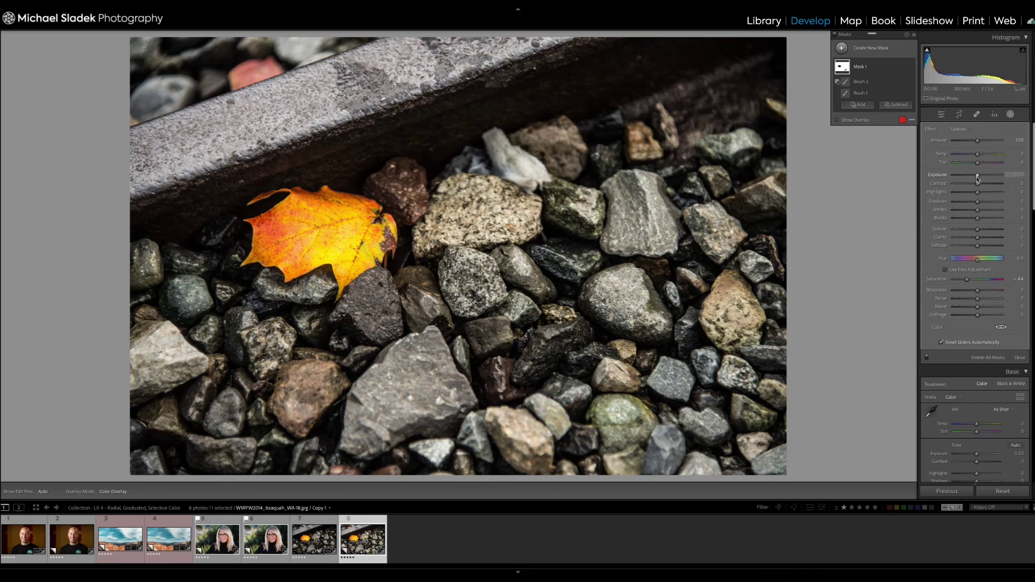
drag(977, 180, 976, 178)
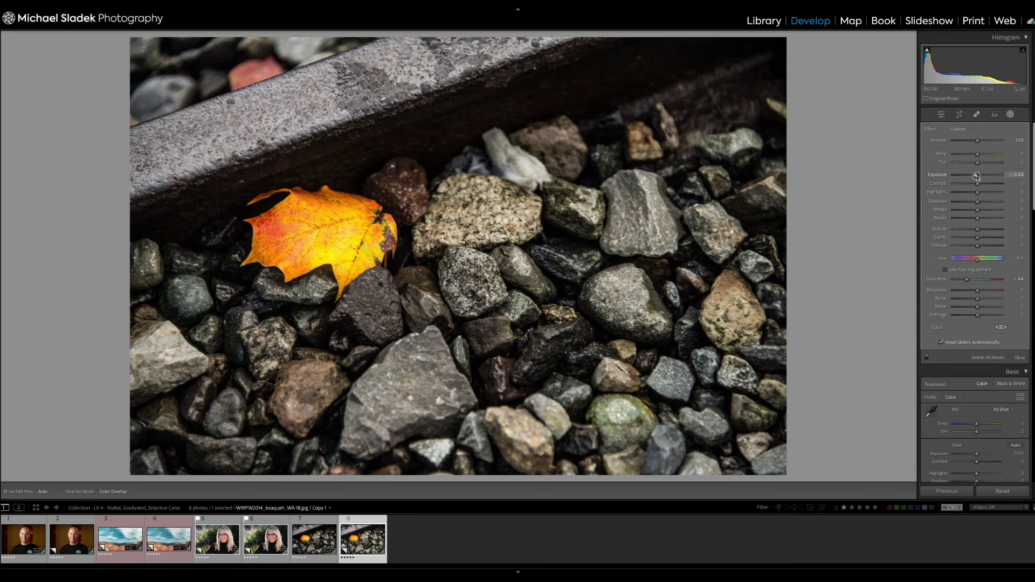
drag(977, 178, 977, 178)
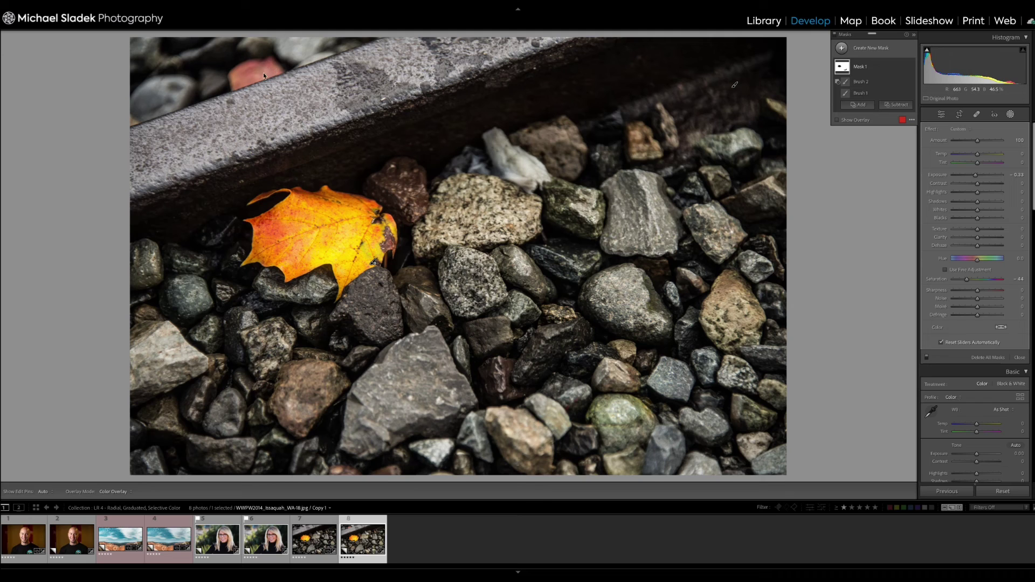
Add a second brush mask at Saturation -100, brush size 7, and paint over the top-left red rock.
click(841, 48)
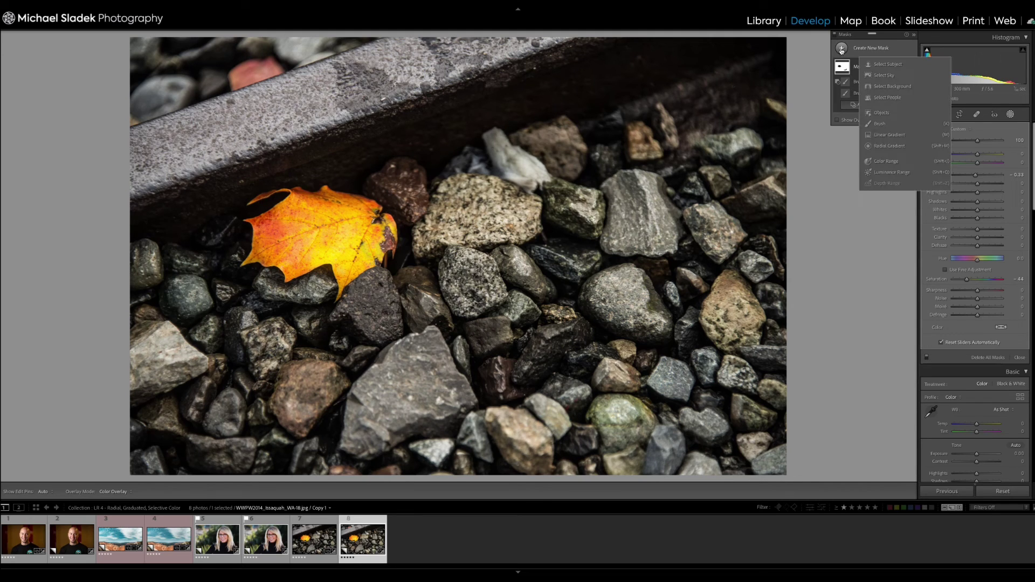
click(884, 124)
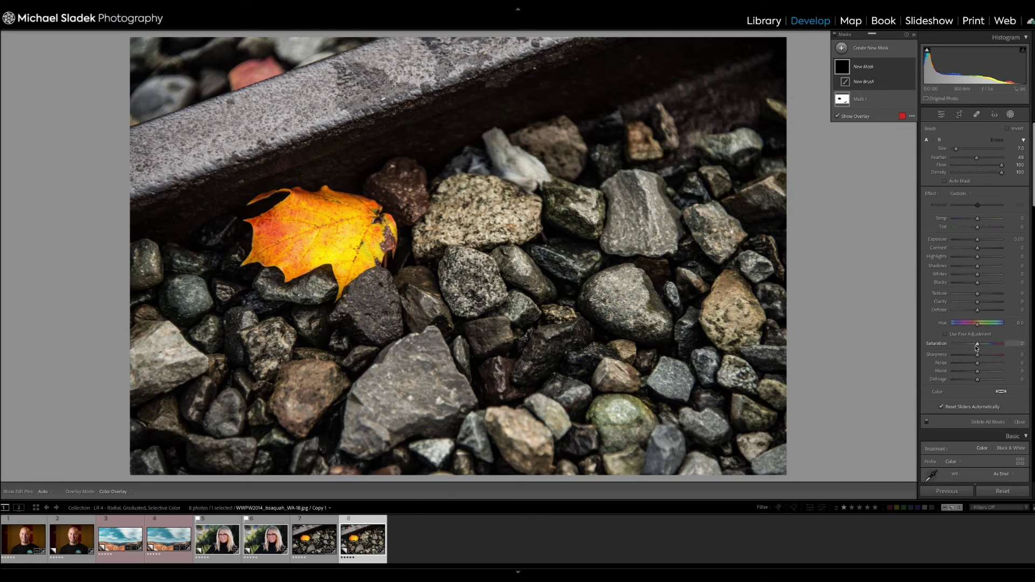
drag(977, 348, 901, 347)
key(h)
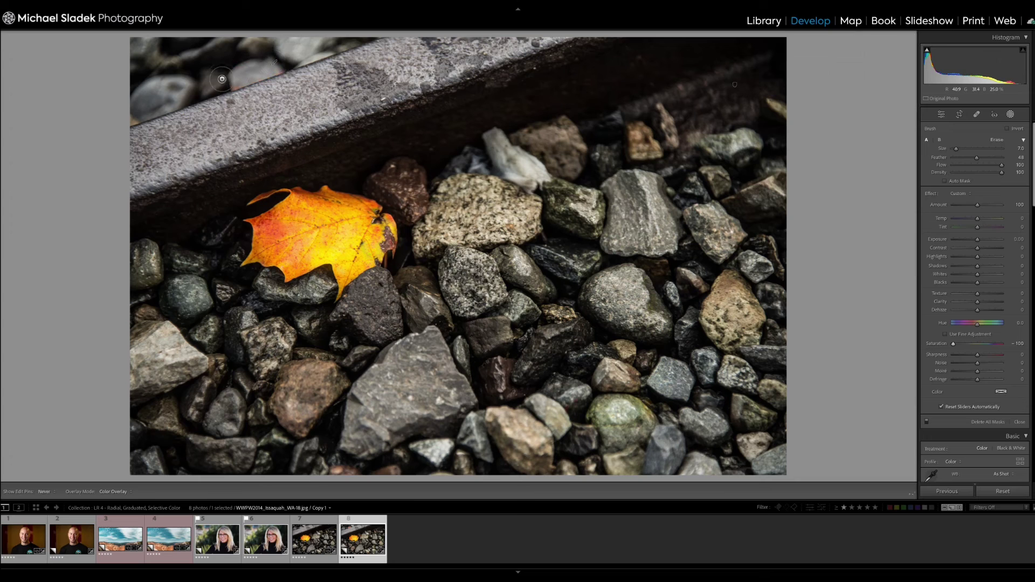
key(bracketright)
key(h)
key(h)
key(h)
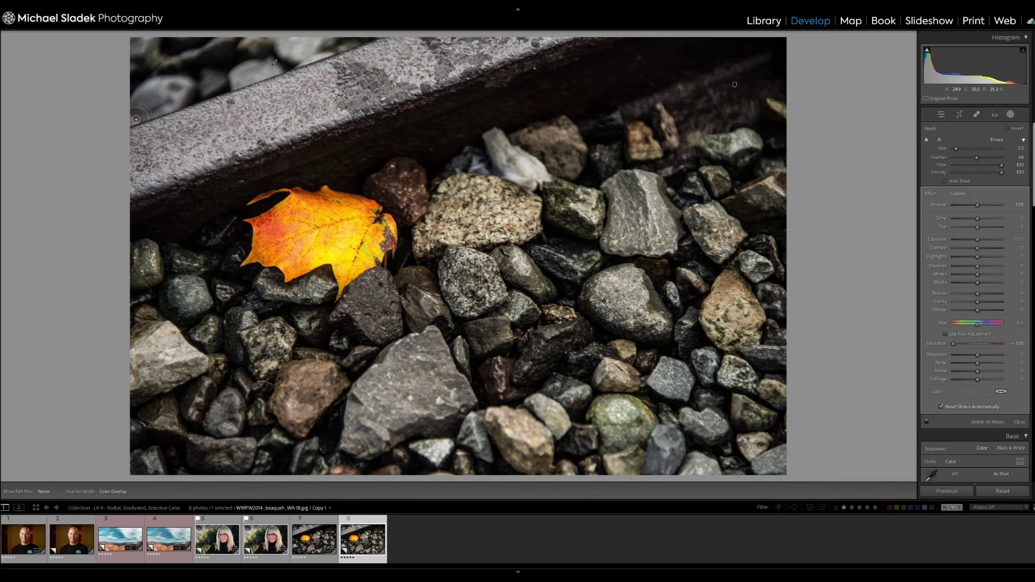
mouse_move(155, 101)
mouse_down()
mouse_move(243, 54)
mouse_move(274, 62)
mouse_up()
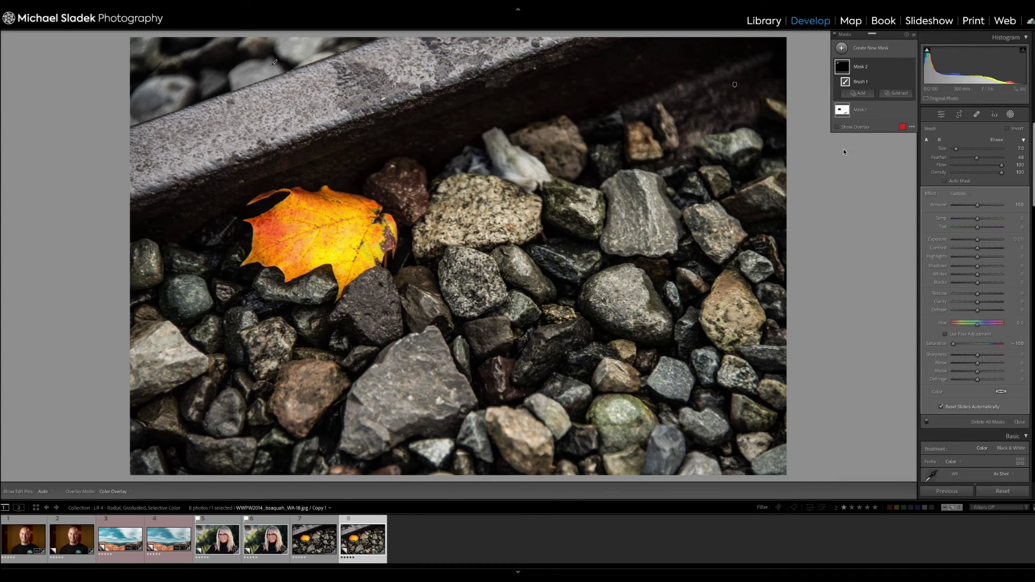